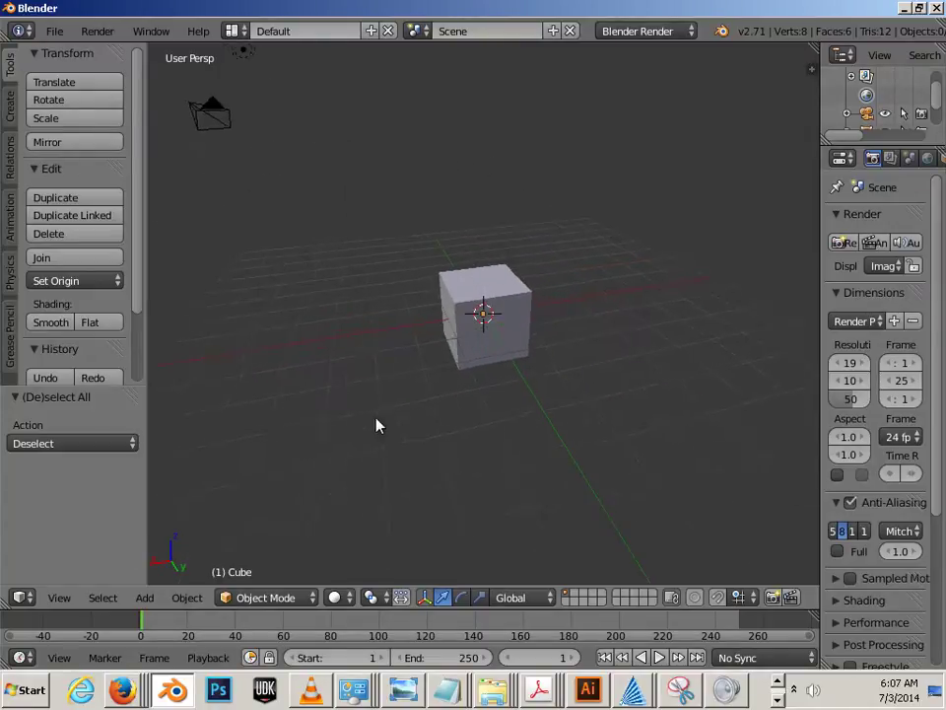
- Duplicate the default cube and move the copy about 3.6 units along the X axis
{"action": "right_click", "coordinate": [520, 320]}
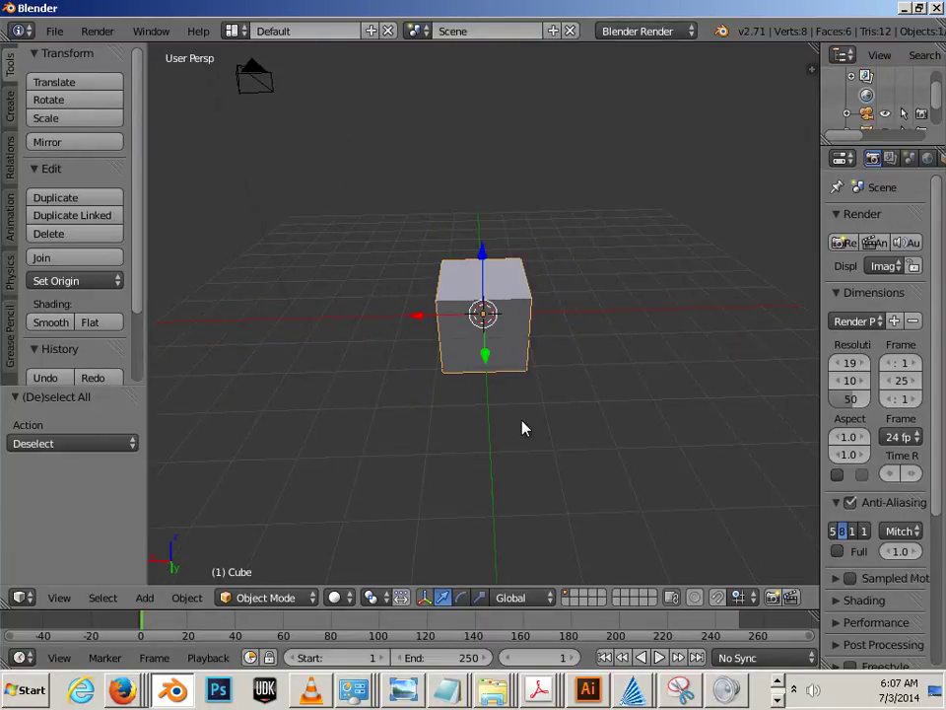
{"action": "middle_click_drag", "start_coordinate": [367, 410], "coordinate": [570, 426]}
{"action": "middle_click_drag", "start_coordinate": [510, 353], "coordinate": [564, 386]}
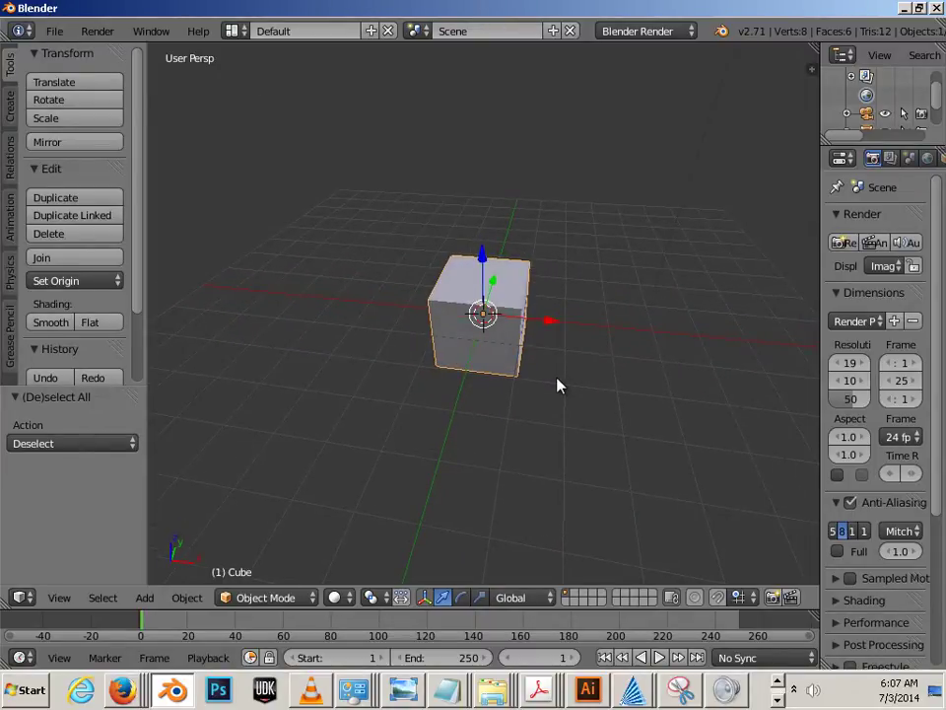
{"action": "key", "text": "shift+d"}
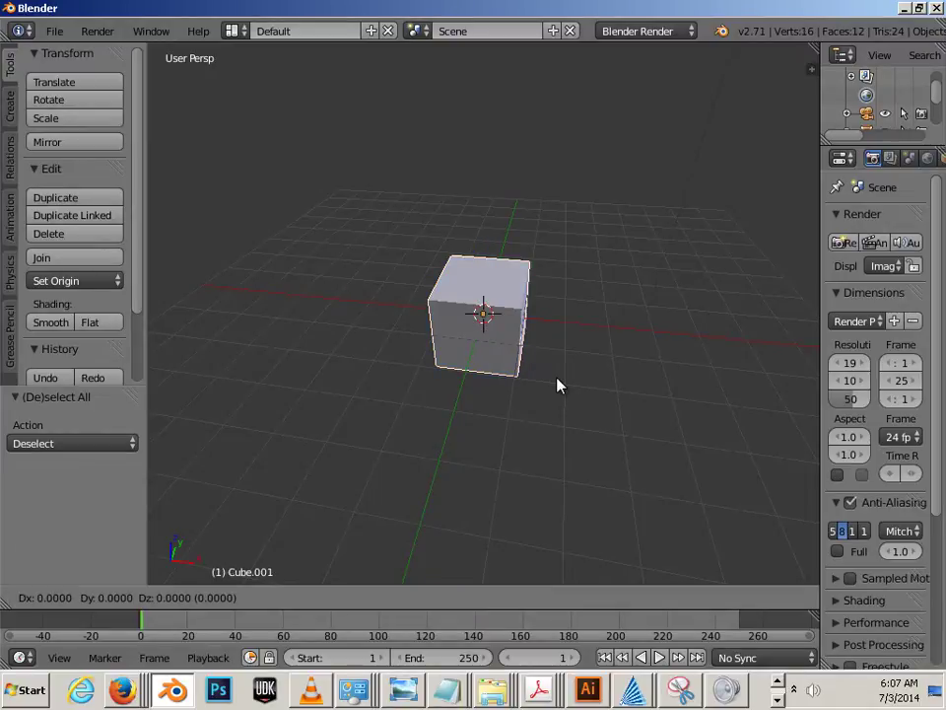
{"action": "left_click", "coordinate": [558, 378]}
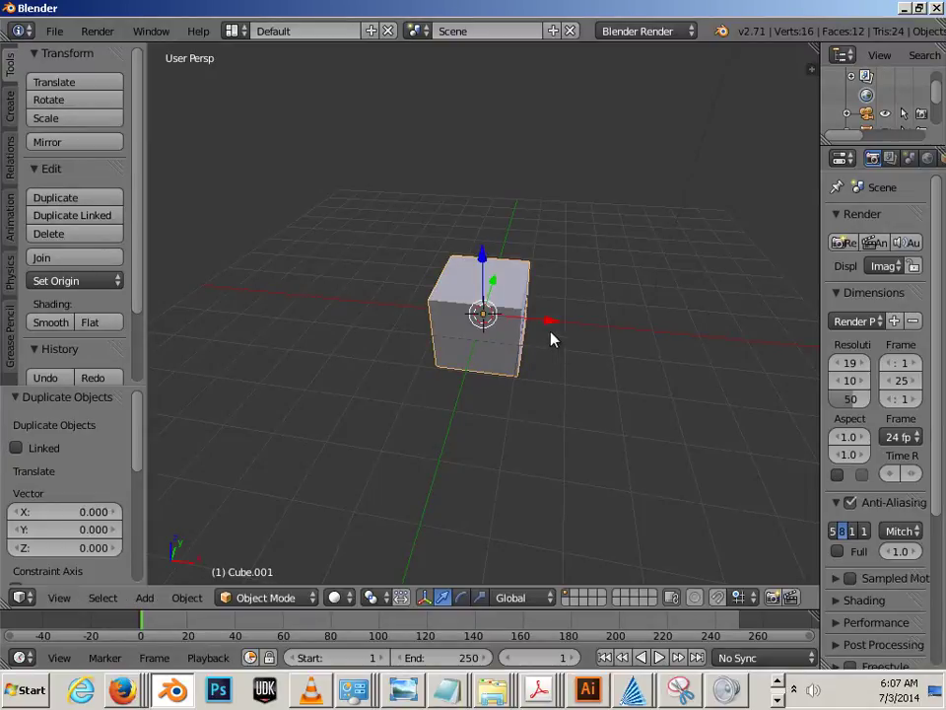
{"action": "key", "text": "g"}
{"action": "key", "text": "x"}
{"action": "left_click", "coordinate": [700, 344]}
- Select the duplicate and add the original cube to the selection, making the original the active object
{"action": "middle_click_drag", "start_coordinate": [631, 372], "coordinate": [462, 359]}
{"action": "right_click", "coordinate": [440, 360], "text": "shift"}
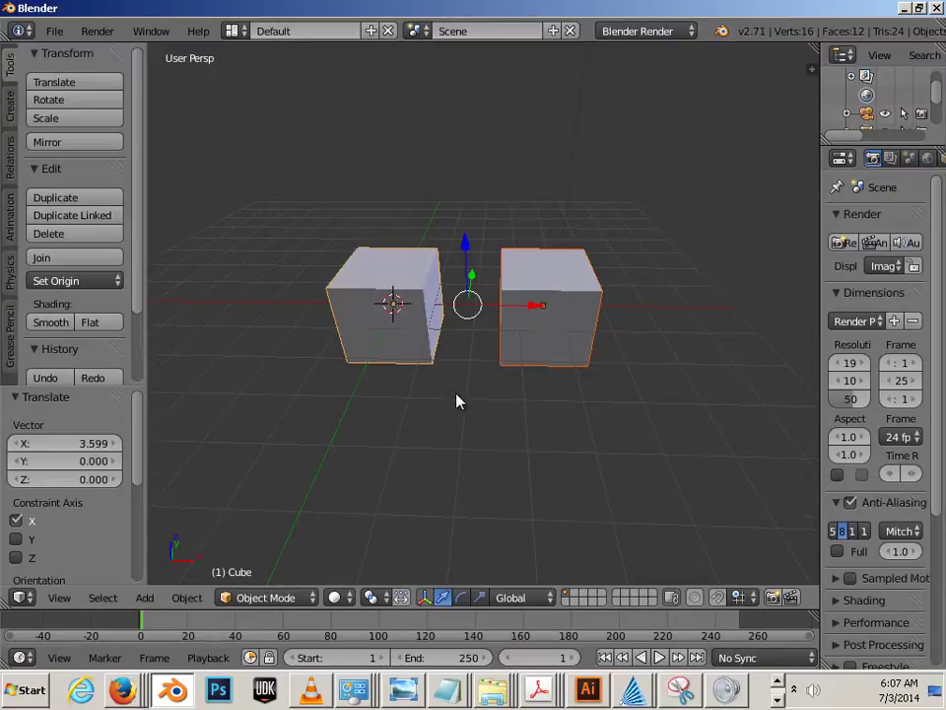
{"action": "key", "text": "a"}
{"action": "right_click", "coordinate": [497, 360]}
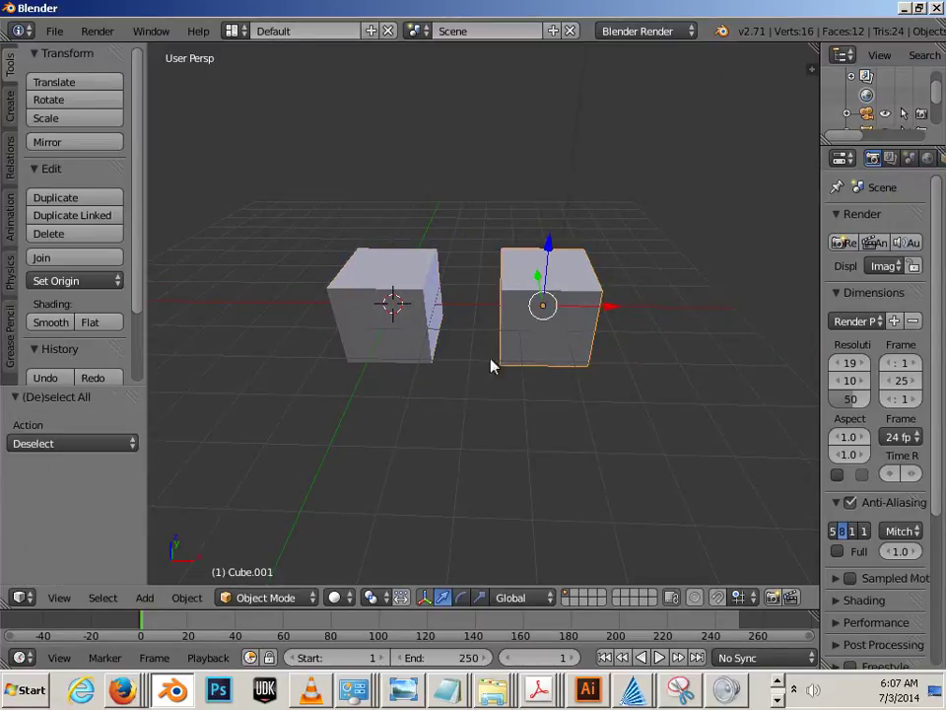
{"action": "right_click", "coordinate": [442, 337], "text": "shift"}
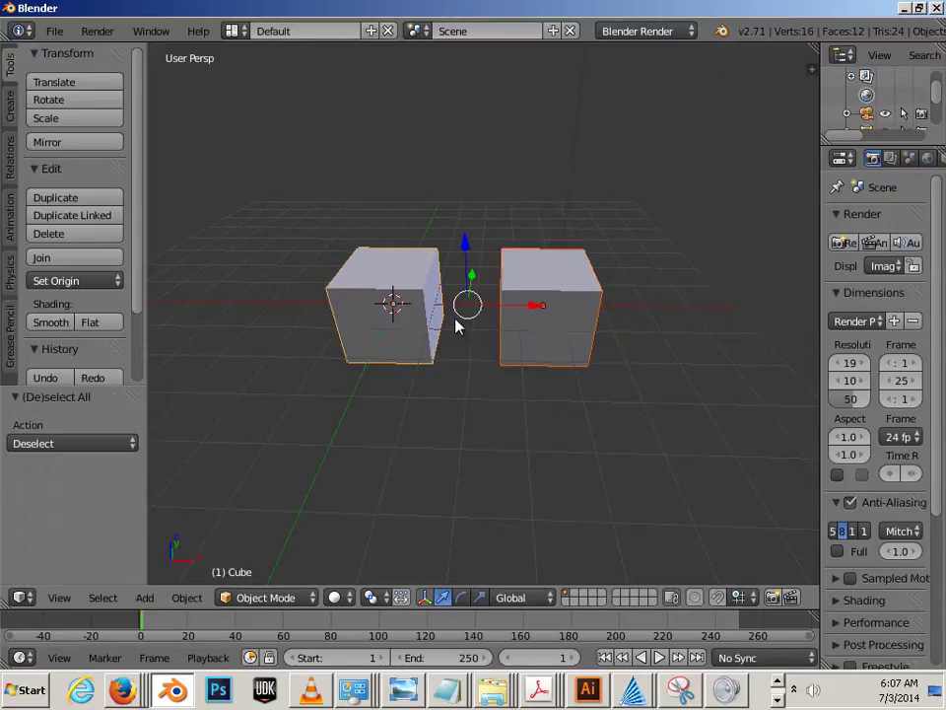
{"action": "right_click", "coordinate": [560, 352]}
{"action": "right_click", "coordinate": [426, 365], "text": "shift"}
{"action": "key", "text": "a"}
{"action": "right_click", "coordinate": [552, 359]}
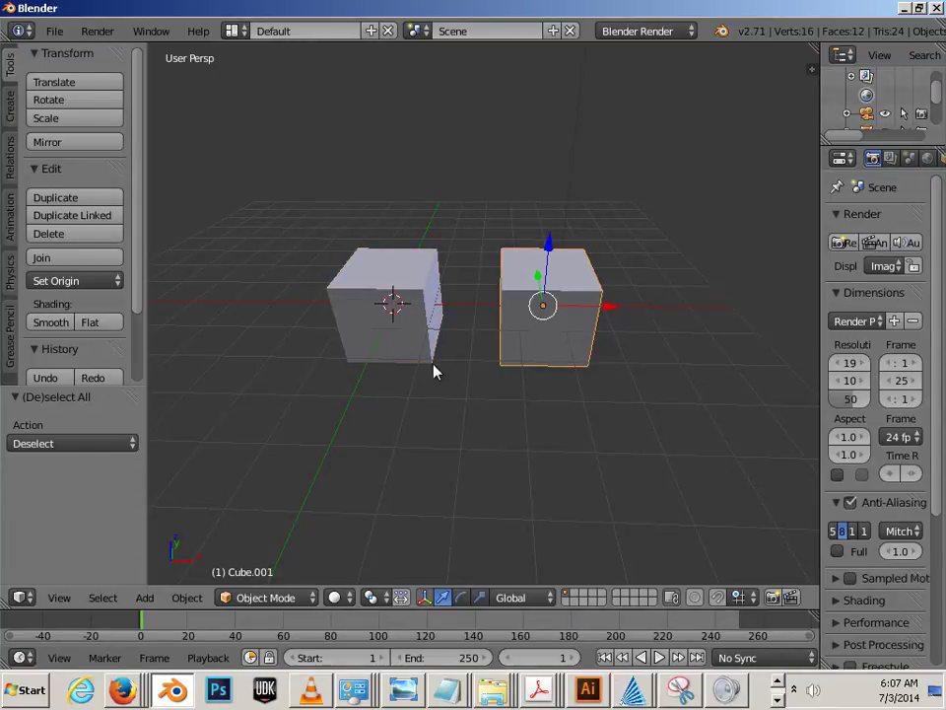
{"action": "right_click", "coordinate": [434, 371], "text": "shift"}
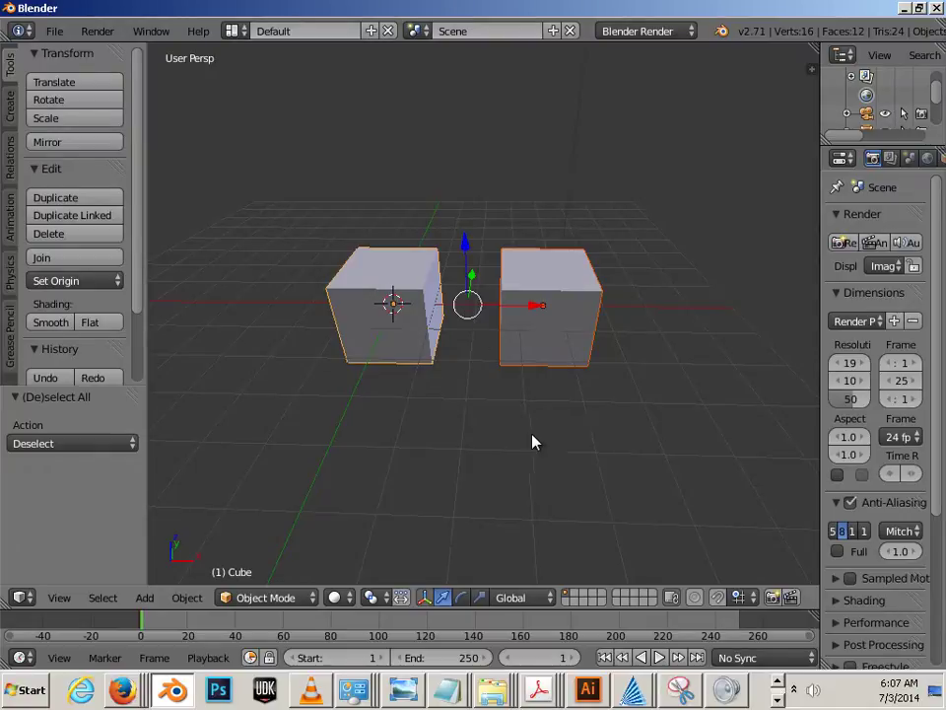
- Switch the pivot point to 3D Cursor and back to Median Point
{"action": "left_click", "coordinate": [380, 599]}
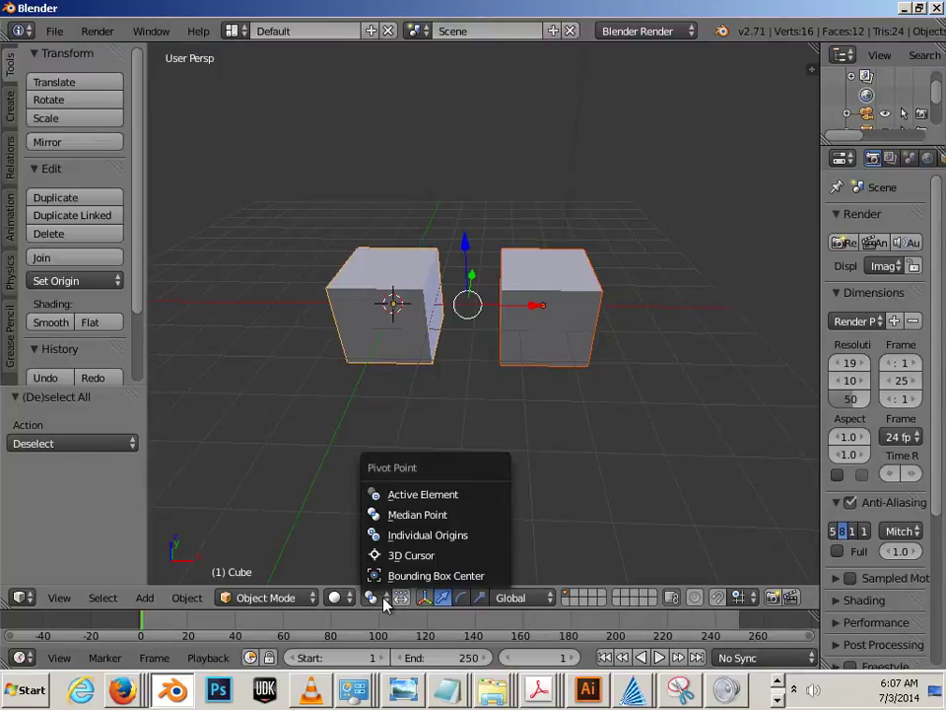
{"action": "left_click", "coordinate": [382, 555]}
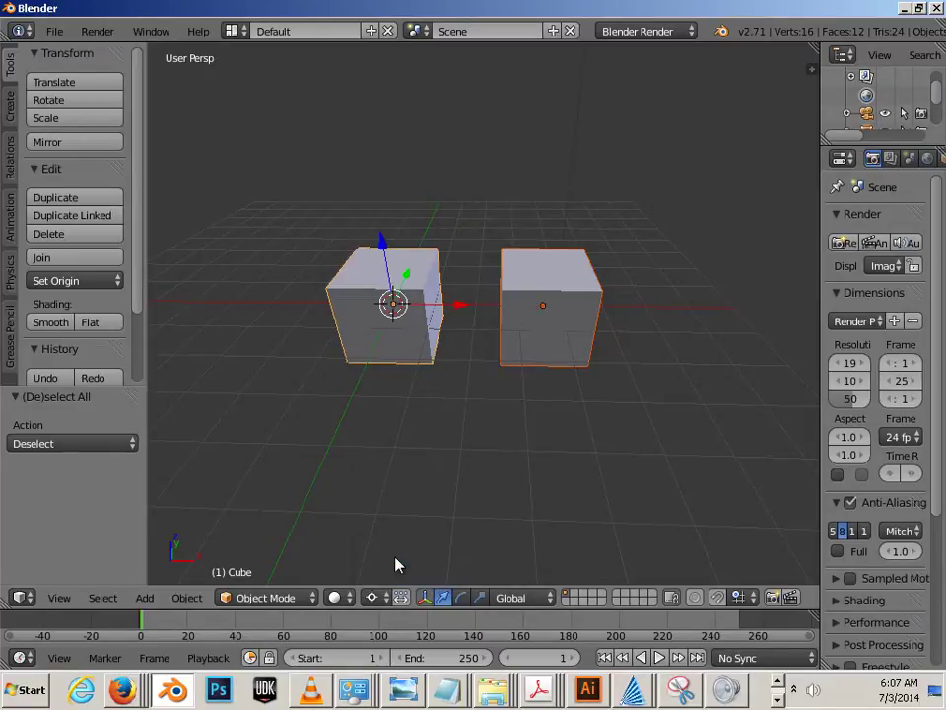
{"action": "left_click", "coordinate": [381, 596]}
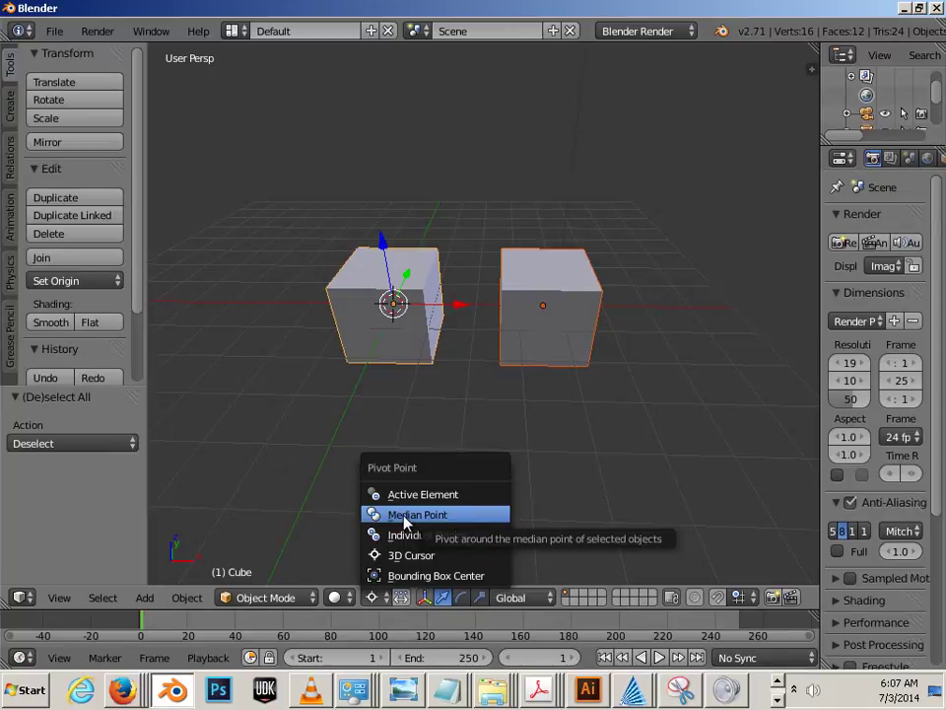
{"action": "left_click", "coordinate": [377, 515]}
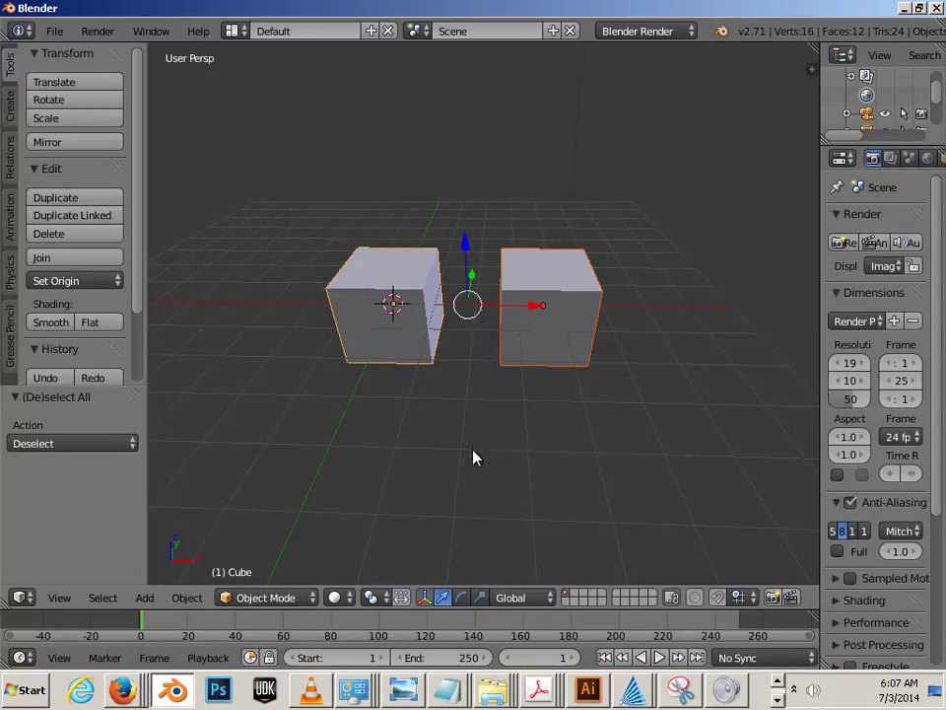
- Enlarge the Outliner in height and width so it lists every scene object with its full name
{"action": "middle_click_drag", "start_coordinate": [454, 445], "coordinate": [458, 453]}
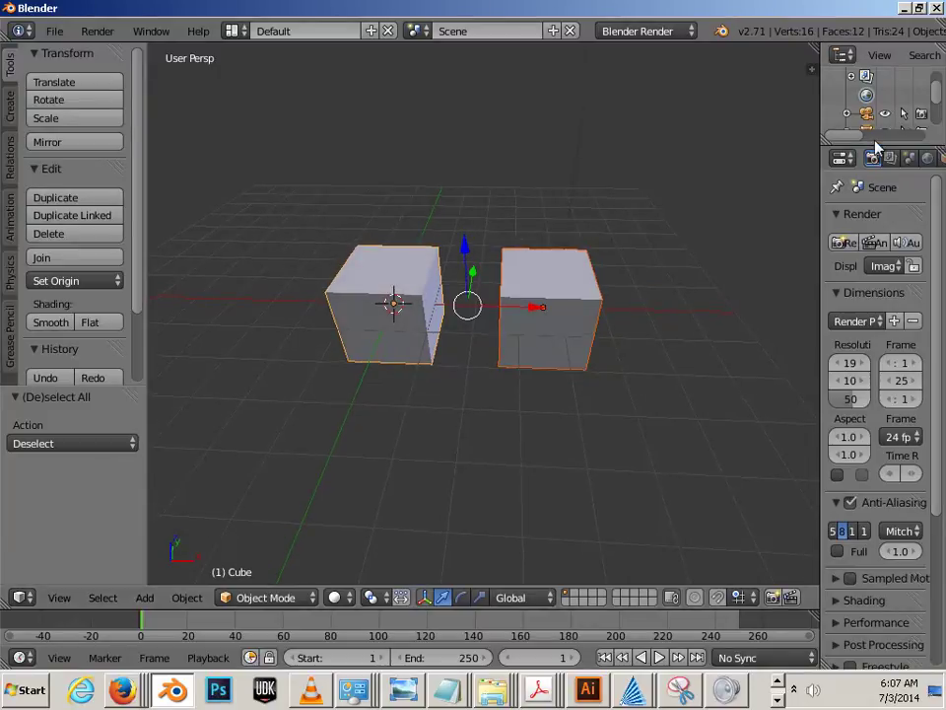
{"action": "left_click_drag", "start_coordinate": [870, 143], "coordinate": [849, 392]}
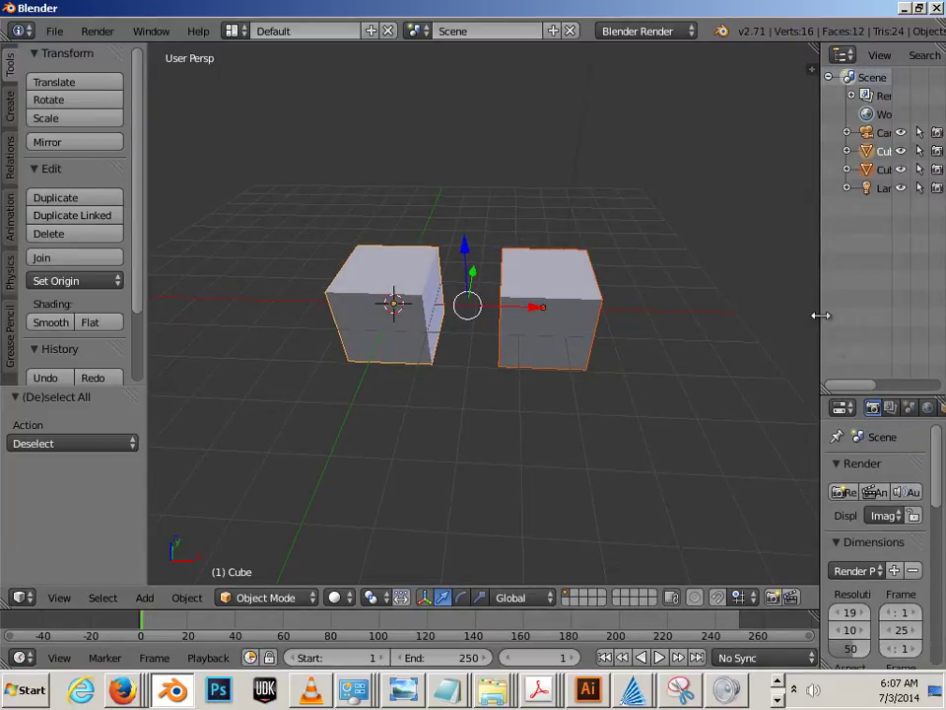
{"action": "left_click_drag", "start_coordinate": [821, 315], "coordinate": [675, 327]}
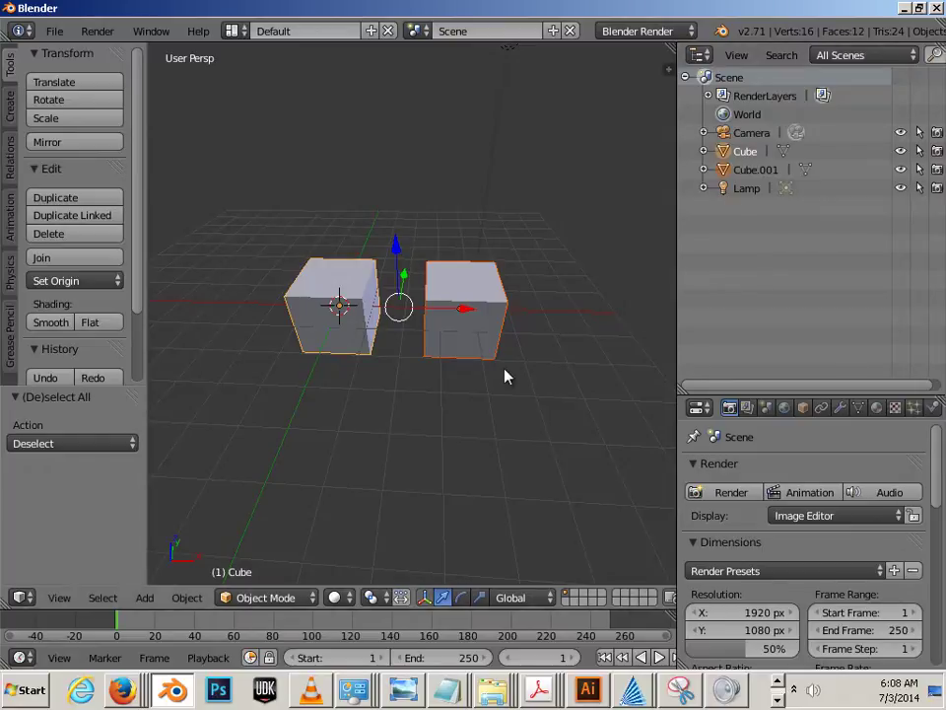
- Scale both cubes uniformly by about 1.62 and move them about -2.89 units along the X axis
{"action": "key", "text": "r"}
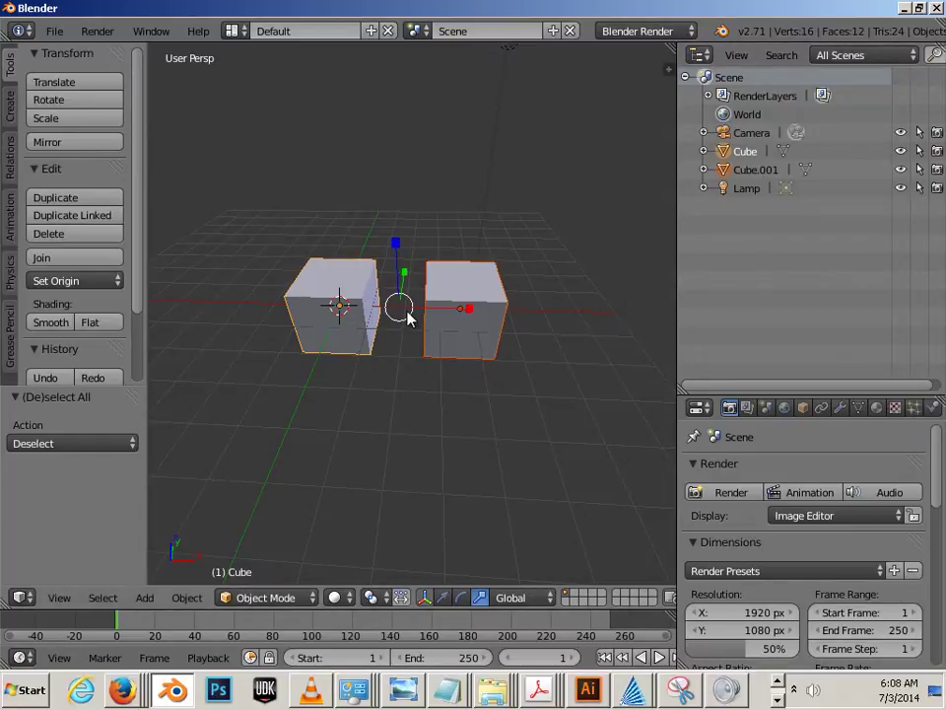
{"action": "left_click_drag", "start_coordinate": [409, 318], "coordinate": [414, 325]}
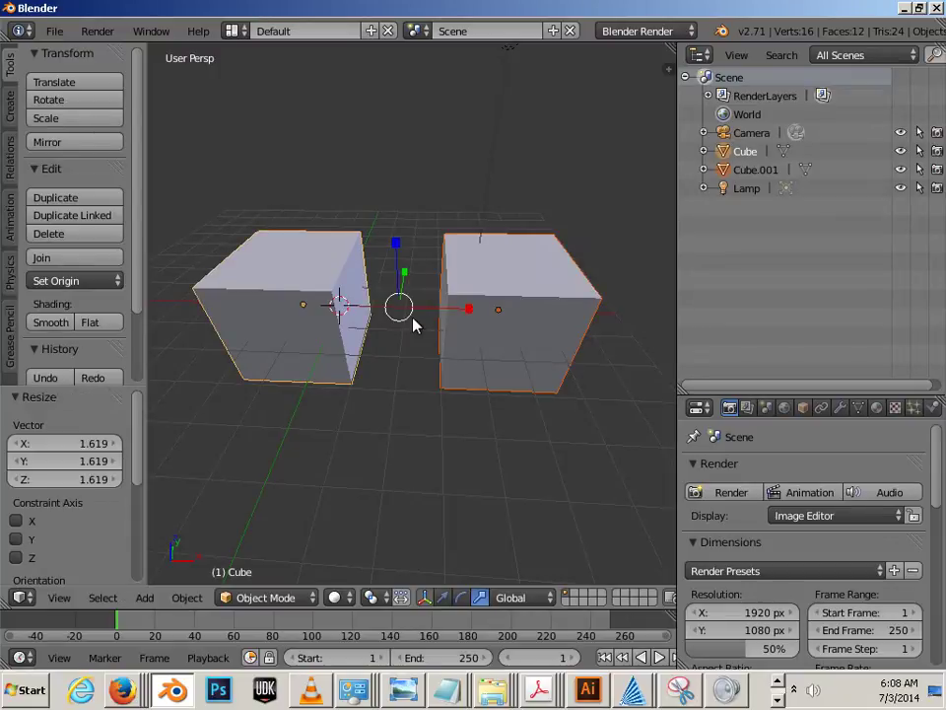
{"action": "key", "text": "g"}
{"action": "key", "text": "x"}
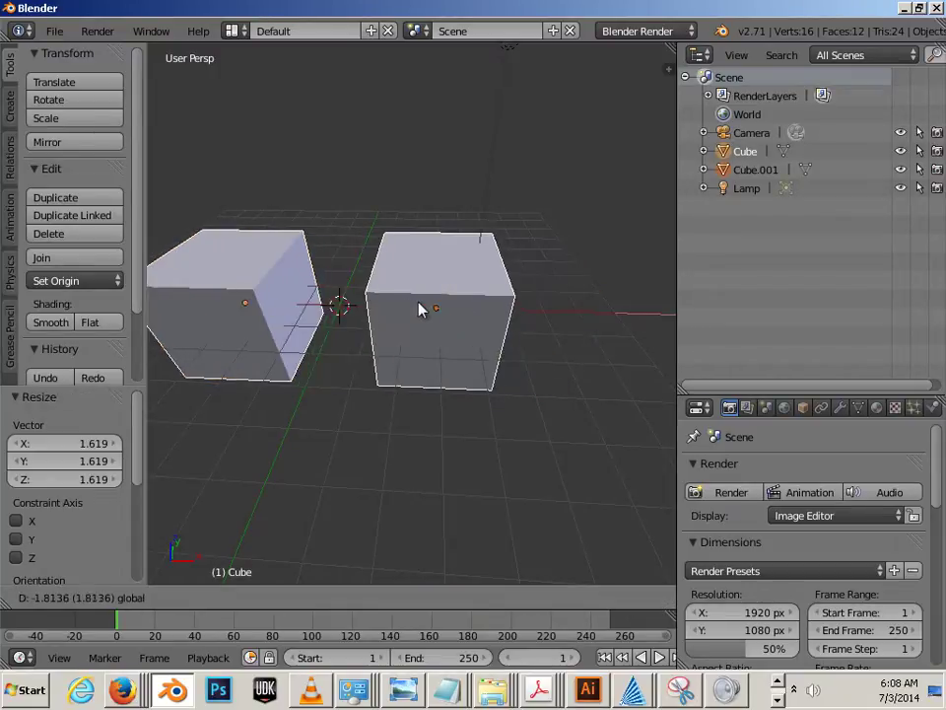
{"action": "left_click", "coordinate": [354, 315]}
{"action": "scroll", "coordinate": [414, 425], "scroll_direction": "down", "scroll_amount": 4}
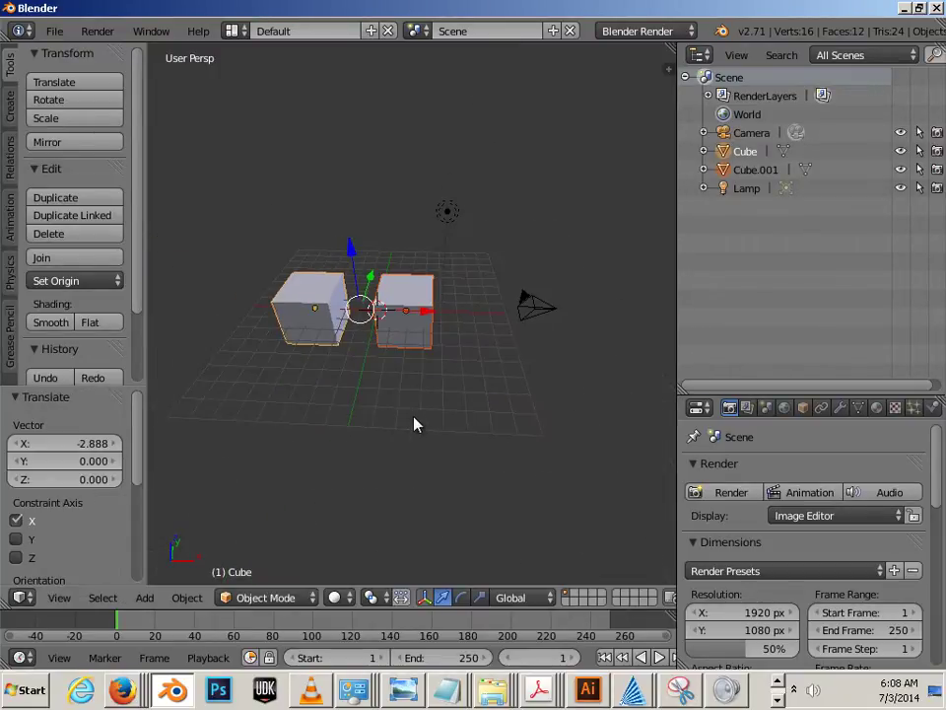
- Reselect both cubes, move them in the positive X direction until they straddle the 3D cursor, and deselect everything
{"action": "key", "text": "a"}
{"action": "right_click", "coordinate": [412, 343]}
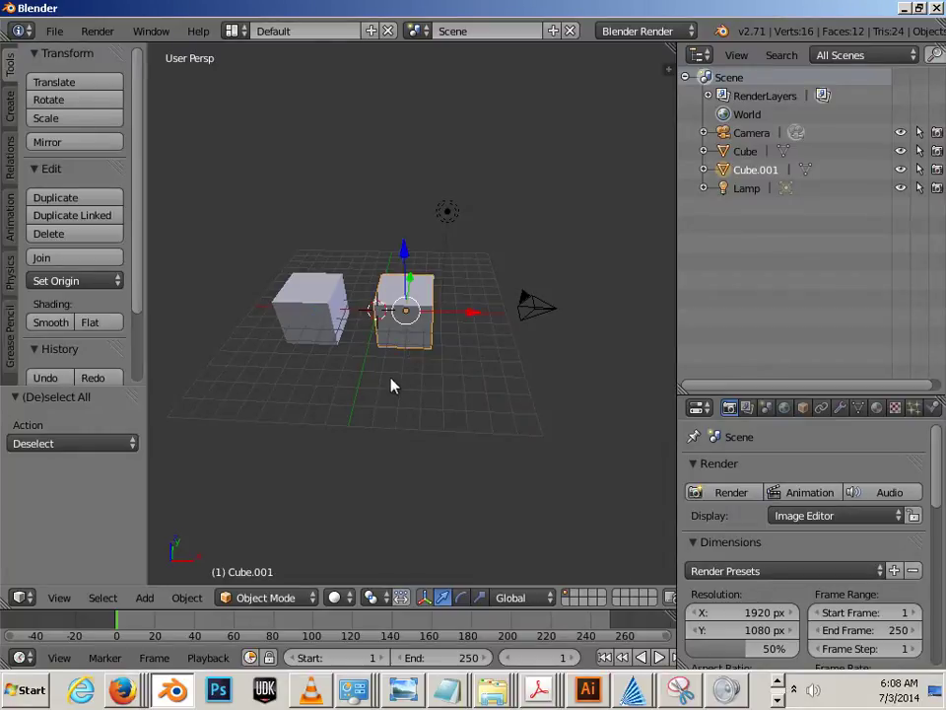
{"action": "right_click", "coordinate": [328, 329], "text": "shift"}
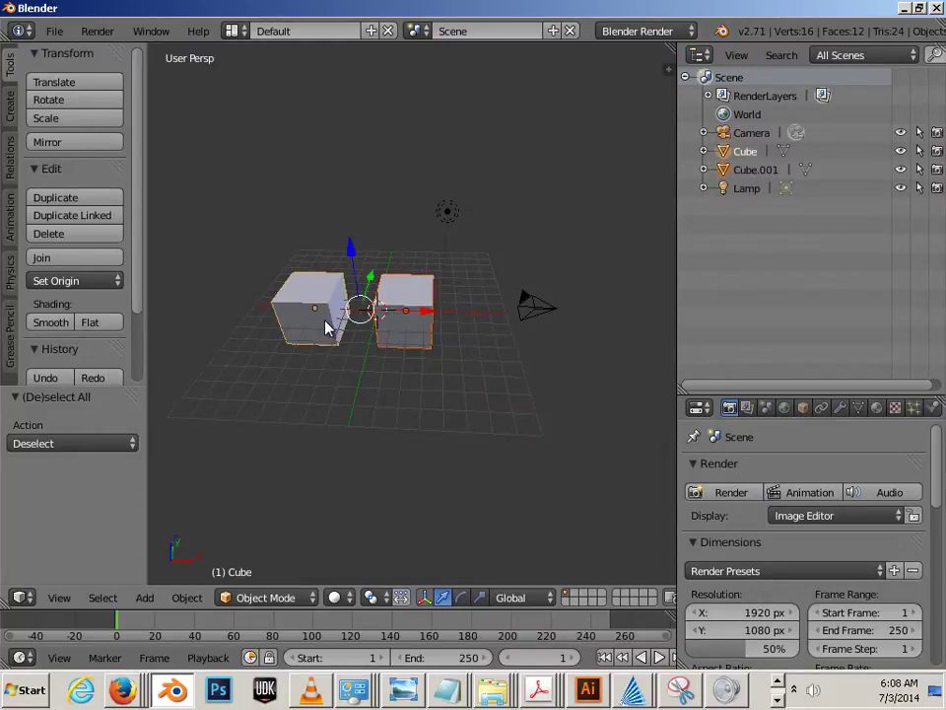
{"action": "key", "text": "g"}
{"action": "key", "text": "x"}
{"action": "left_click", "coordinate": [442, 322]}
{"action": "key", "text": "a"}
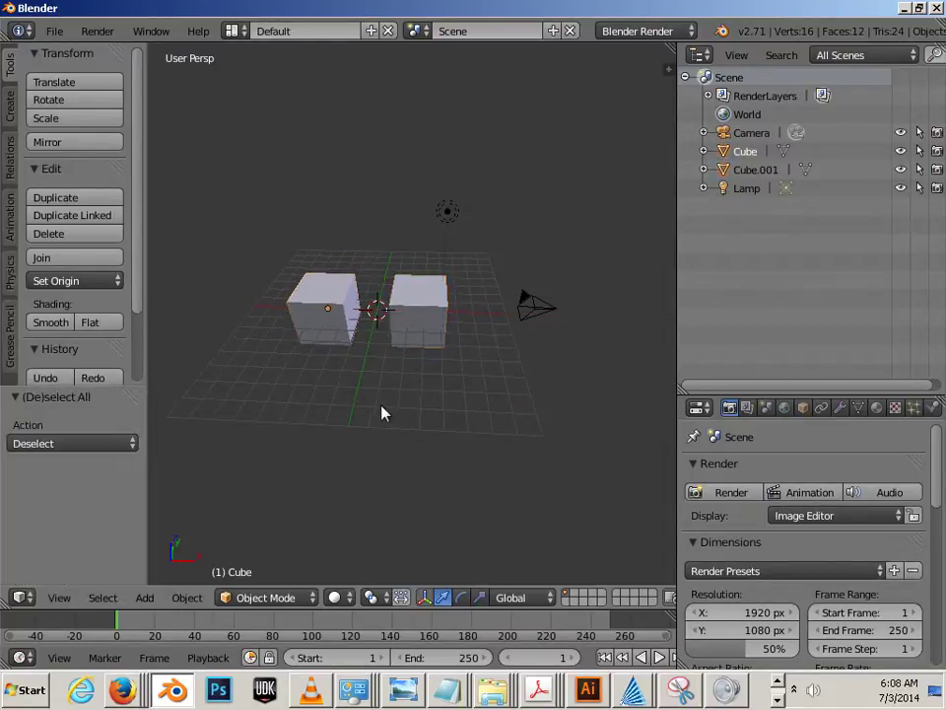
- Select both enlarged cubes with the original as the active object, and clear the selection
{"action": "middle_click_drag", "start_coordinate": [382, 412], "coordinate": [444, 389]}
{"action": "scroll", "coordinate": [443, 389], "scroll_direction": "up", "scroll_amount": 3}
{"action": "right_click", "coordinate": [426, 357]}
{"action": "right_click", "coordinate": [313, 378], "text": "shift"}
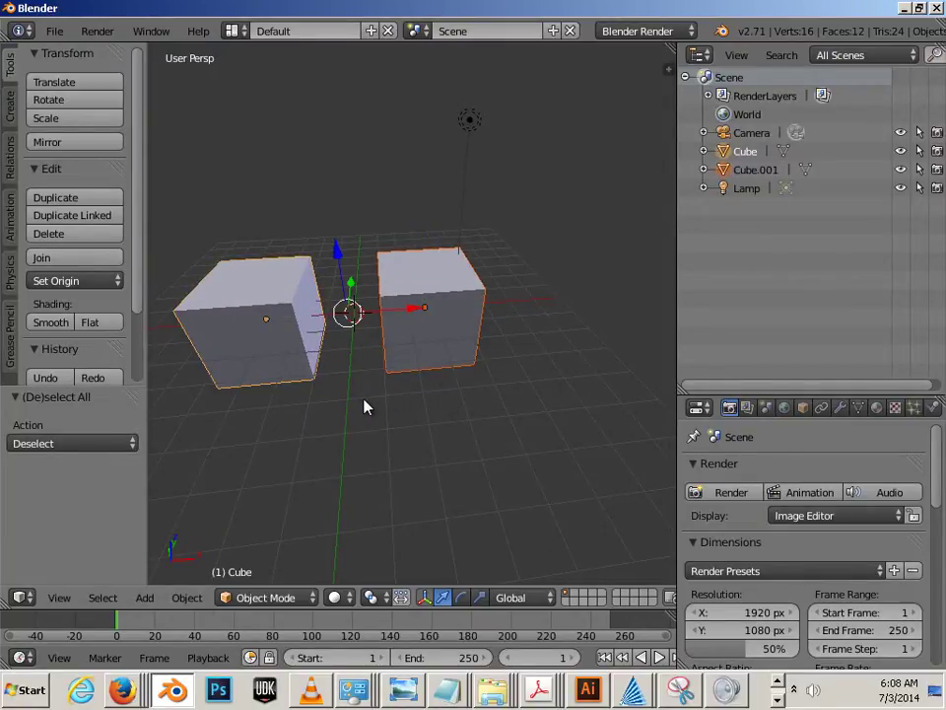
{"action": "right_click", "coordinate": [416, 366]}
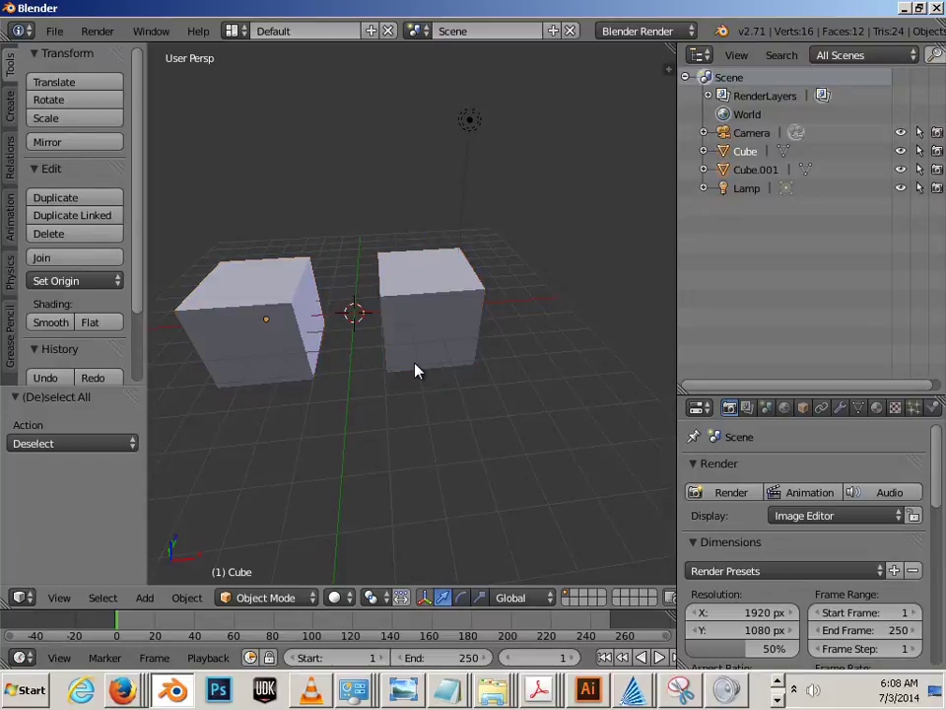
{"action": "right_click", "coordinate": [294, 364], "text": "shift"}
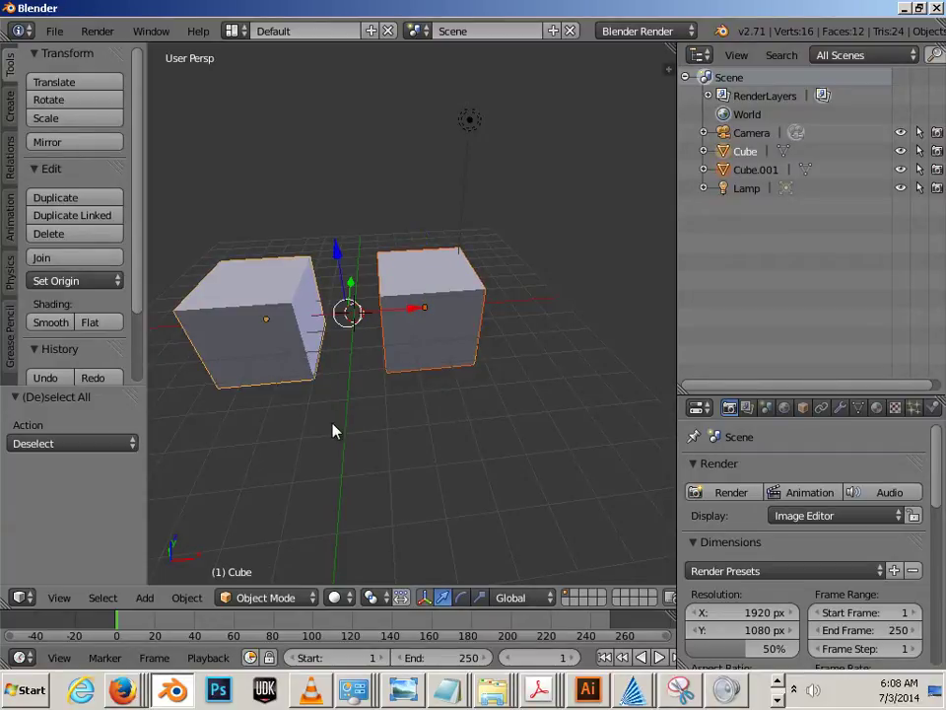
{"action": "mouse_move", "coordinate": [331, 429]}
{"action": "middle_mouse_down"}
{"action": "mouse_move", "coordinate": [375, 418]}
{"action": "mouse_move", "coordinate": [390, 425]}
{"action": "mouse_move", "coordinate": [392, 412]}
{"action": "mouse_move", "coordinate": [338, 408]}
{"action": "middle_mouse_up"}
{"action": "right_click", "coordinate": [331, 393]}
{"action": "key", "text": "a"}
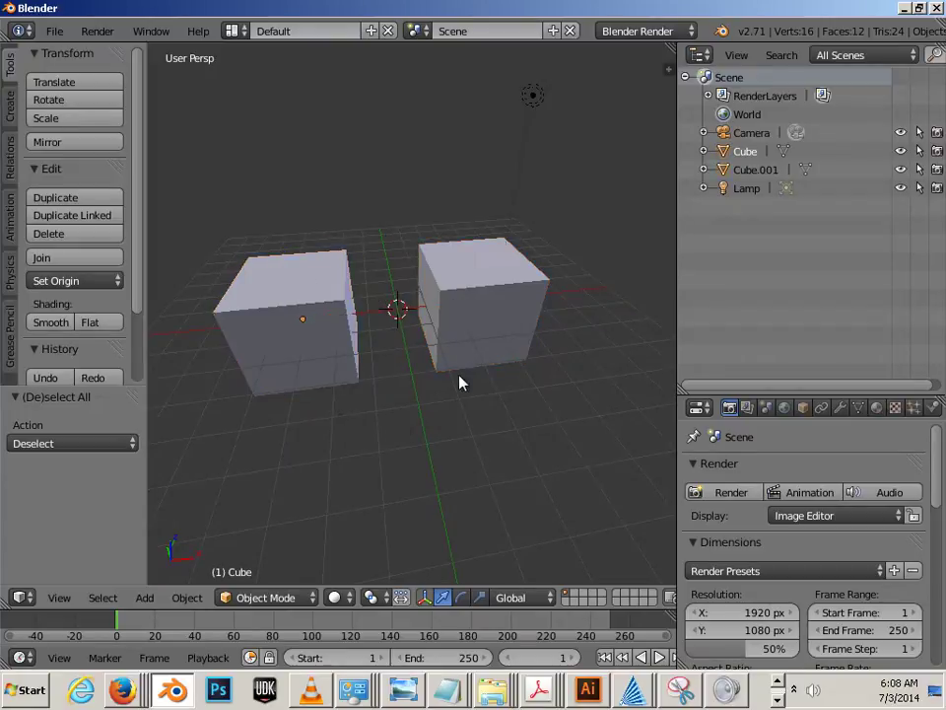
- Select the original cube, add the duplicate as the active object, and join them into one object
{"action": "right_click", "coordinate": [444, 373]}
{"action": "right_click", "coordinate": [349, 379]}
{"action": "right_click", "coordinate": [487, 373]}
{"action": "right_click", "coordinate": [351, 404]}
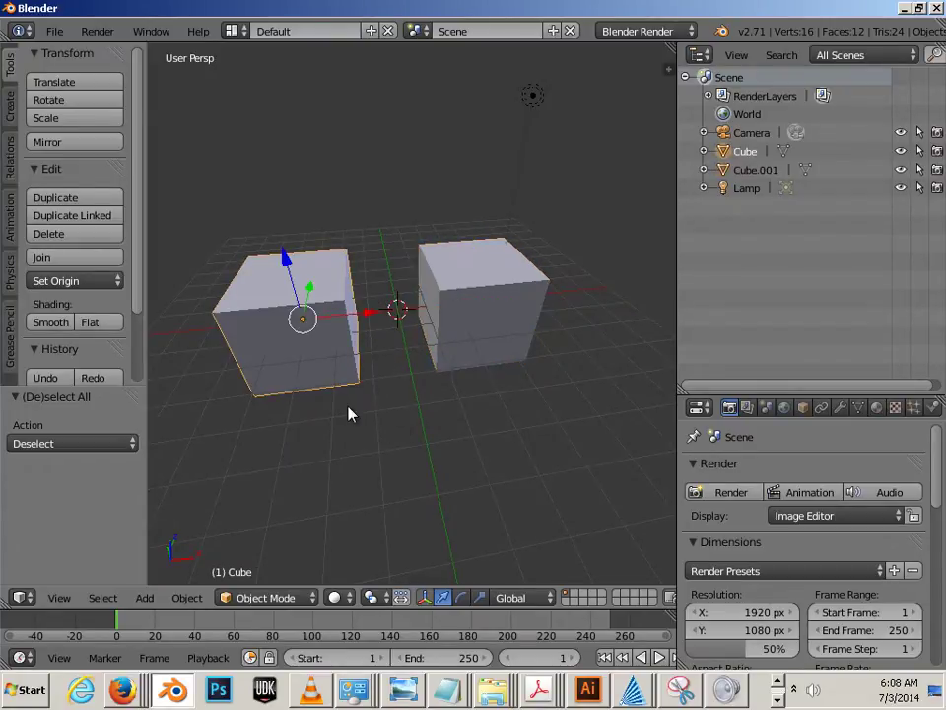
{"action": "right_click", "coordinate": [474, 363], "text": "shift"}
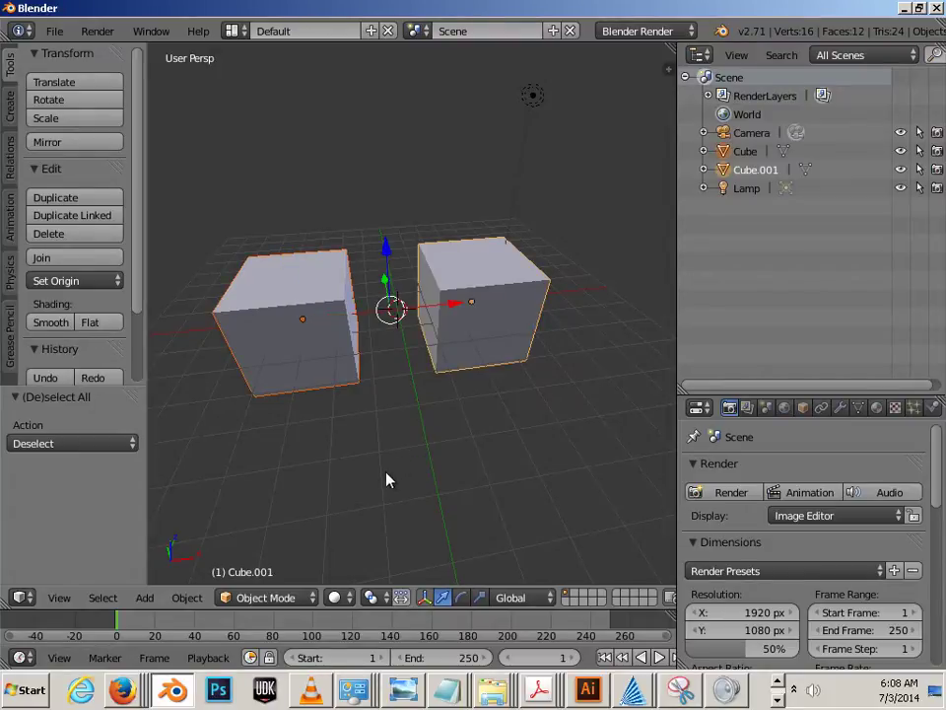
{"action": "middle_click_drag", "start_coordinate": [387, 480], "coordinate": [375, 480]}
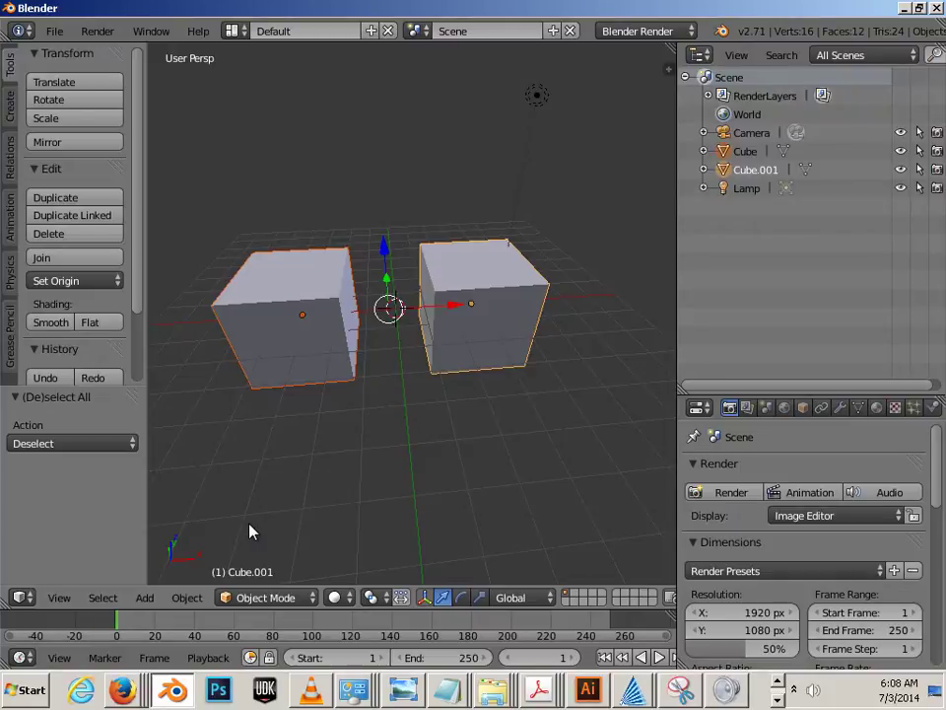
{"action": "left_click", "coordinate": [195, 608]}
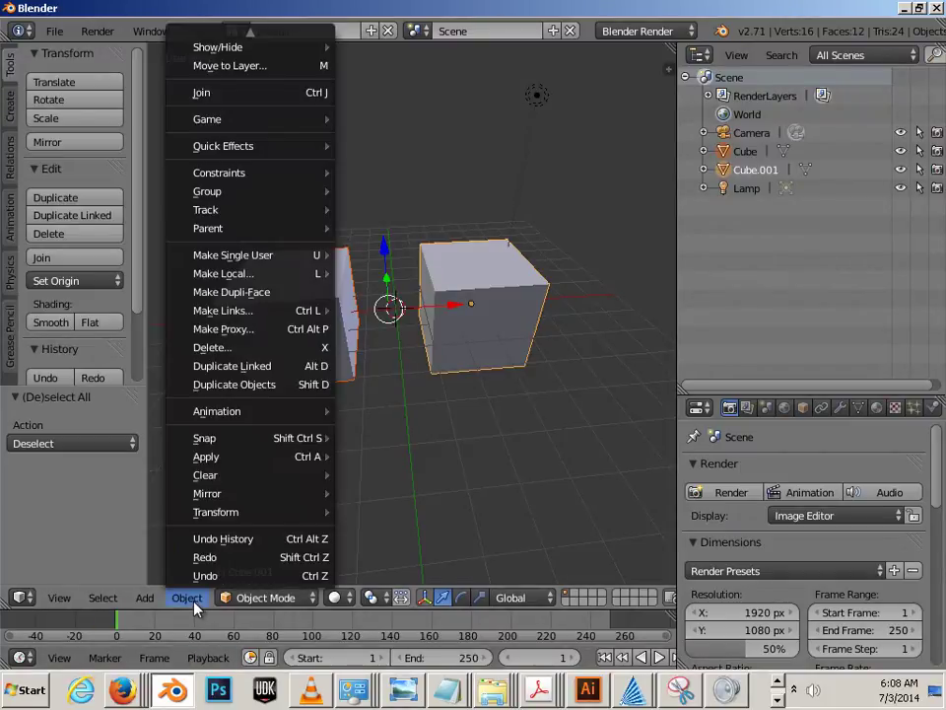
{"action": "left_click", "coordinate": [246, 92]}
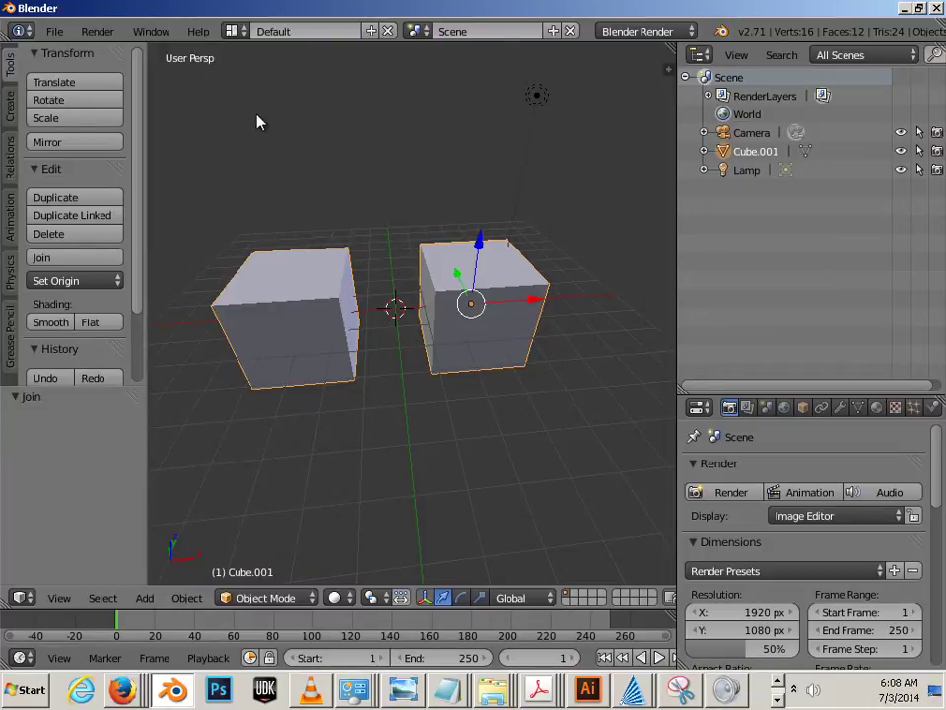
- Move the joined object about 0.81 units along the X axis
{"action": "key", "text": "a"}
{"action": "middle_click_drag", "start_coordinate": [382, 415], "coordinate": [375, 351]}
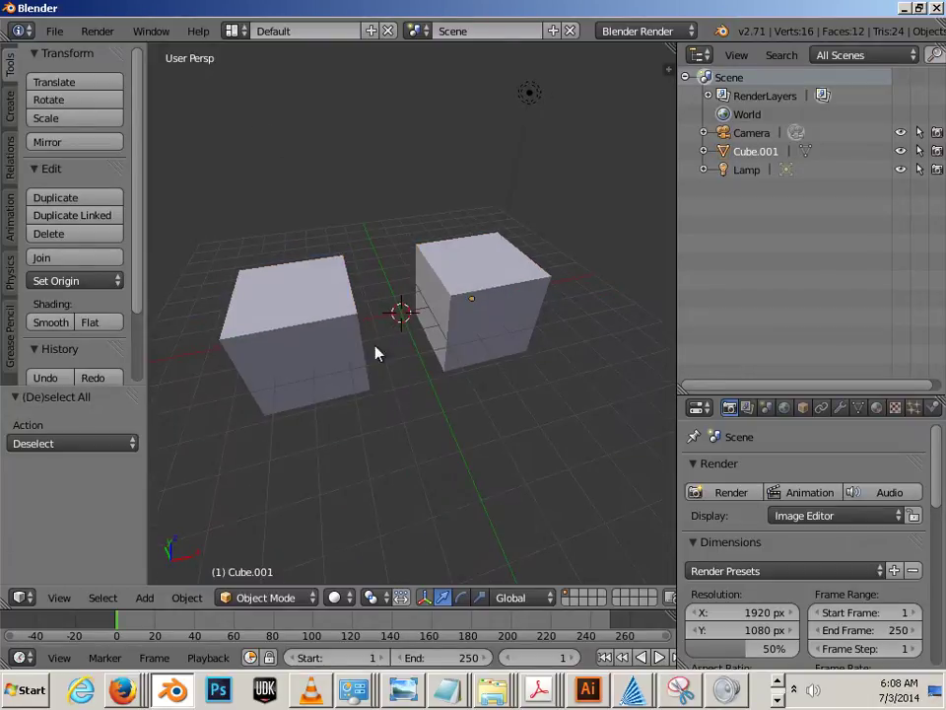
{"action": "key", "text": "a"}
{"action": "key", "text": "g"}
{"action": "key", "text": "x"}
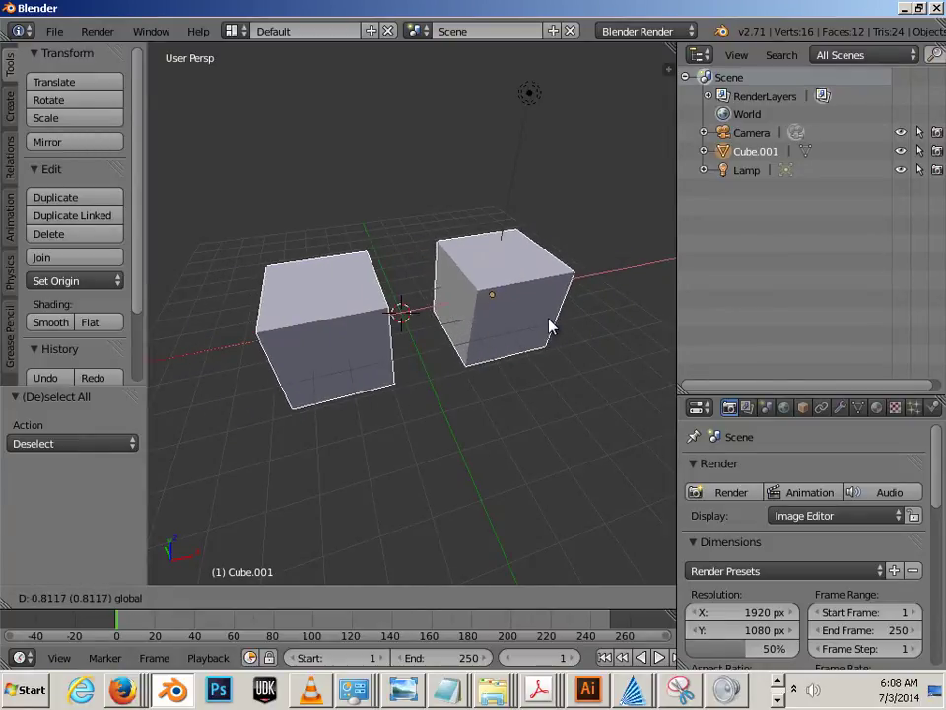
{"action": "left_click", "coordinate": [520, 367]}
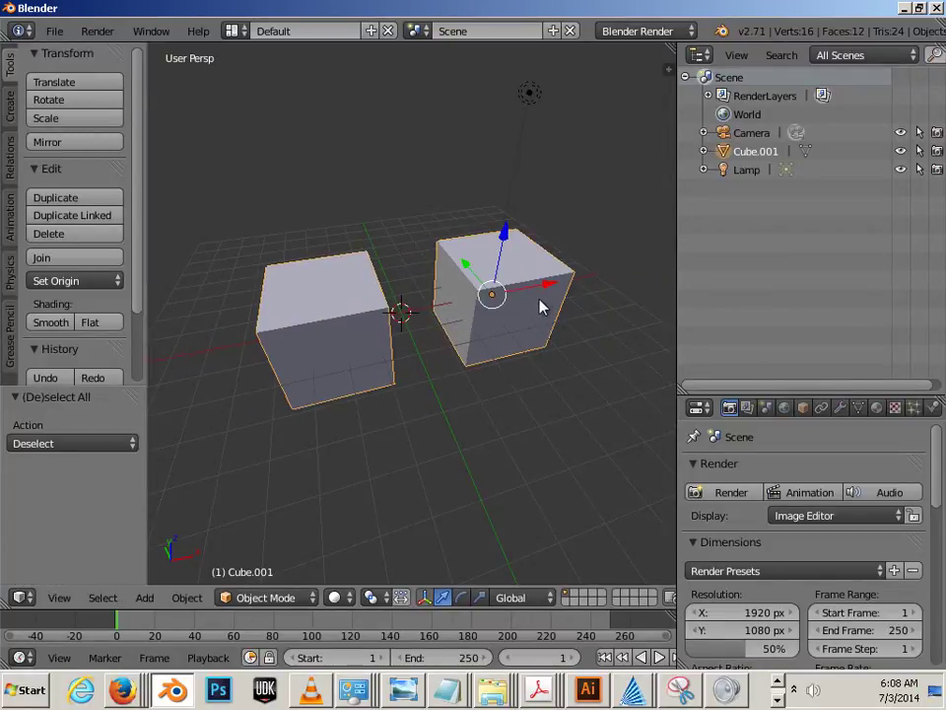
- Move the joined object about -0.39 units along the X axis and expand its outliner entry down to the material
{"action": "left_click_drag", "start_coordinate": [550, 285], "coordinate": [538, 312]}
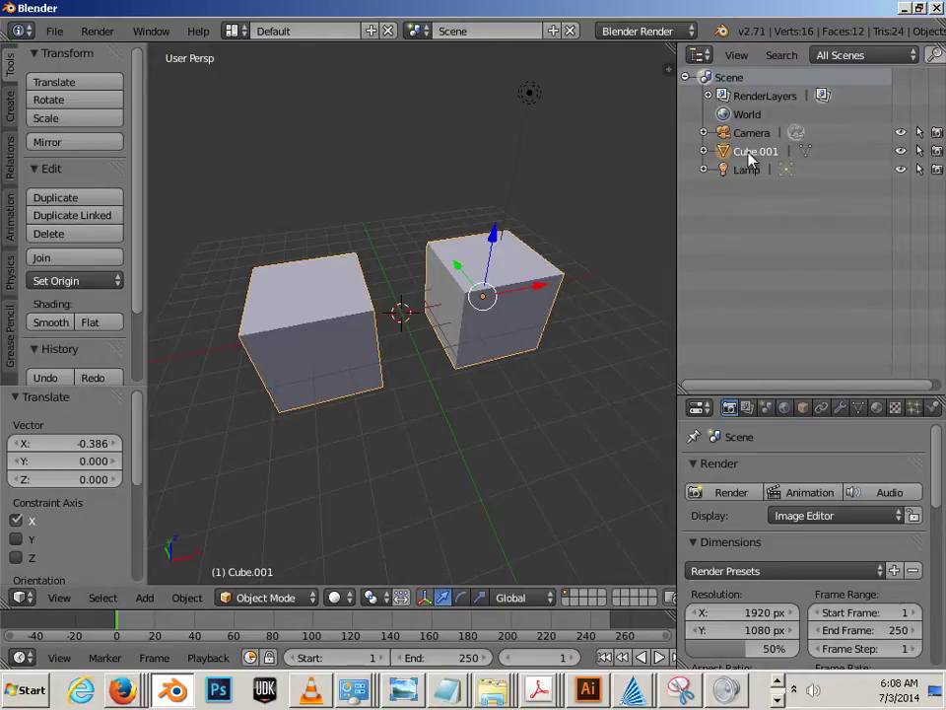
{"action": "left_click", "coordinate": [704, 152]}
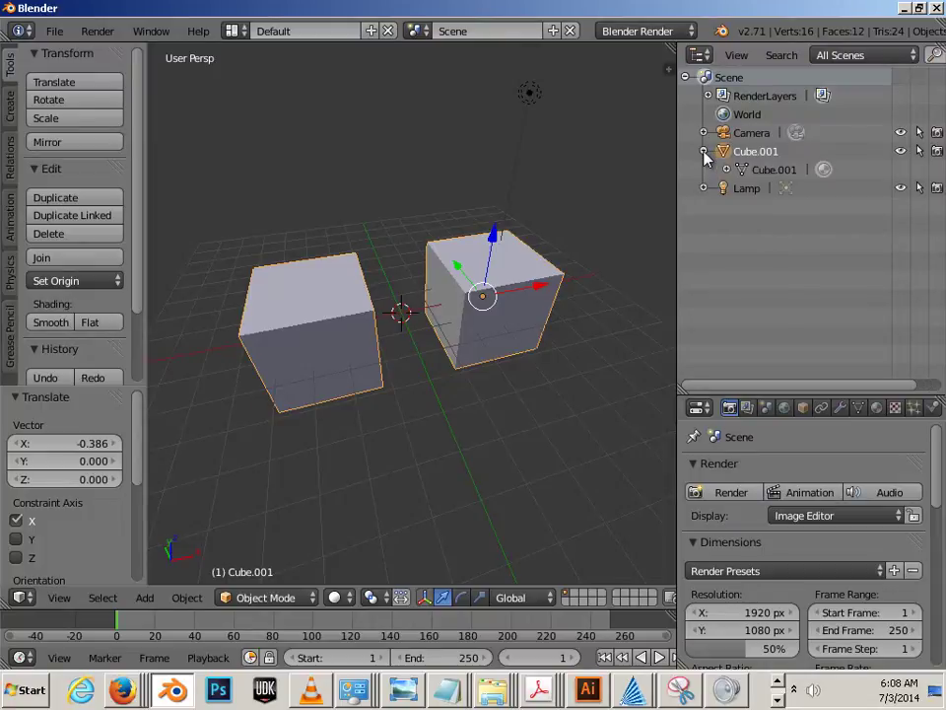
{"action": "left_click", "coordinate": [757, 171]}
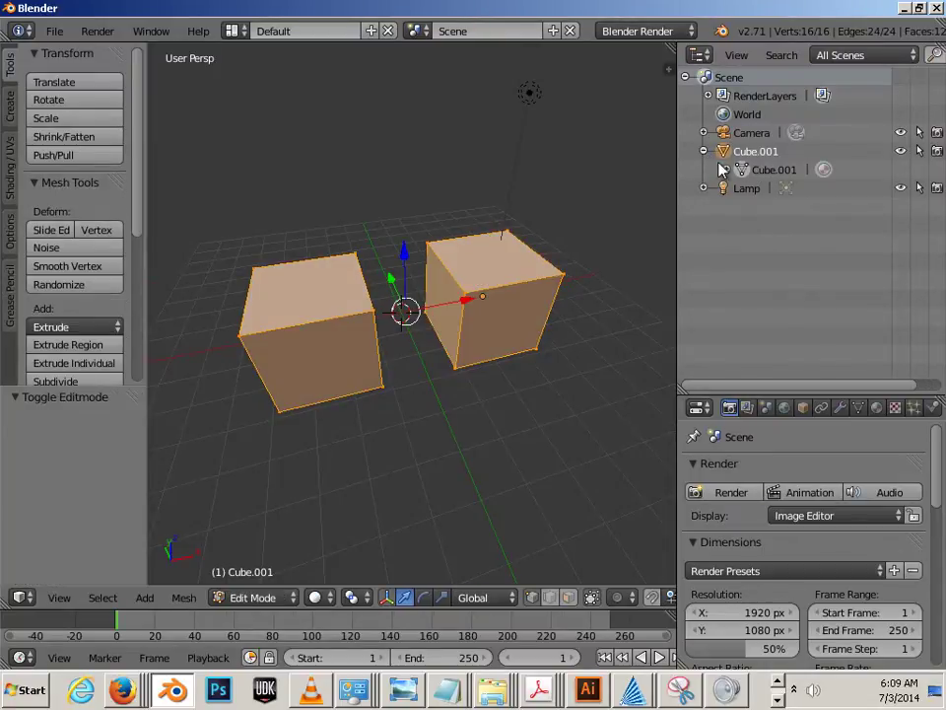
{"action": "left_click", "coordinate": [727, 169]}
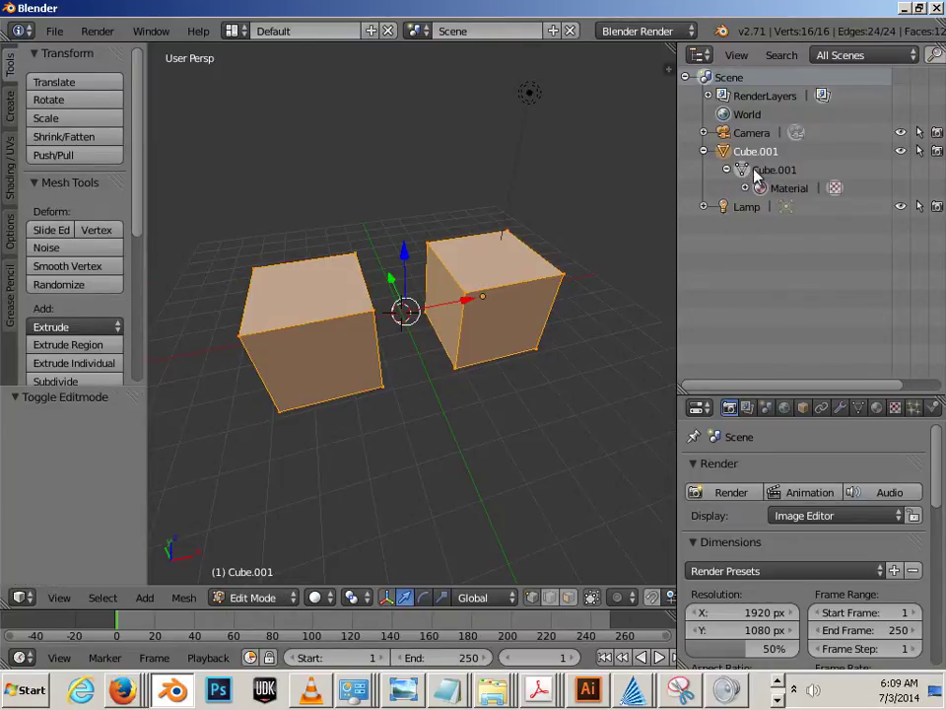
{"action": "left_click", "coordinate": [757, 171]}
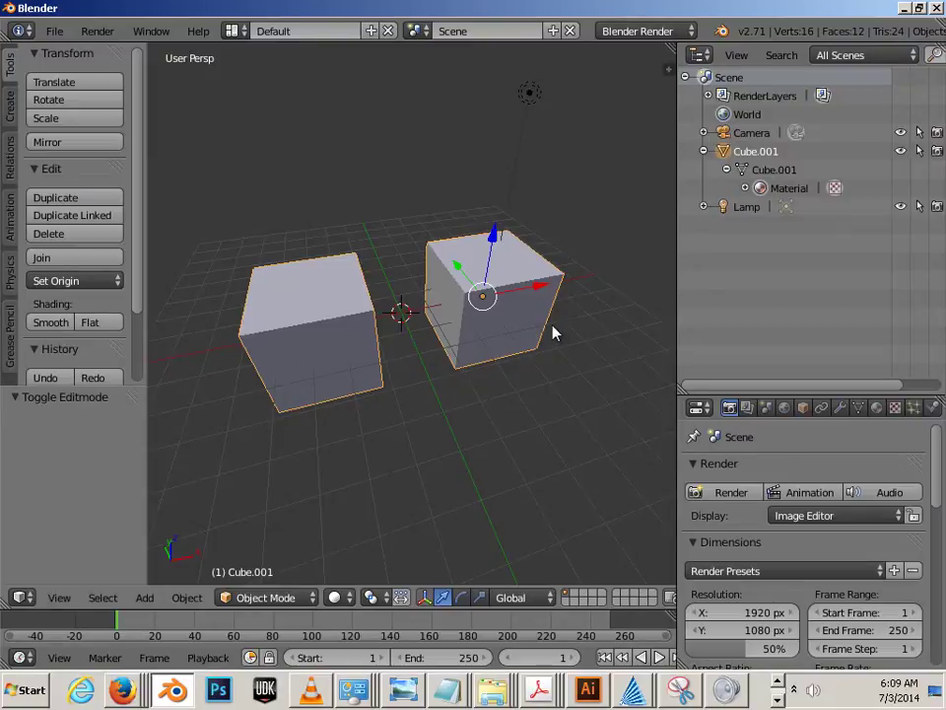
- Enter Edit Mode on the joined object and deselect all of its geometry
{"action": "key", "text": "Tab"}
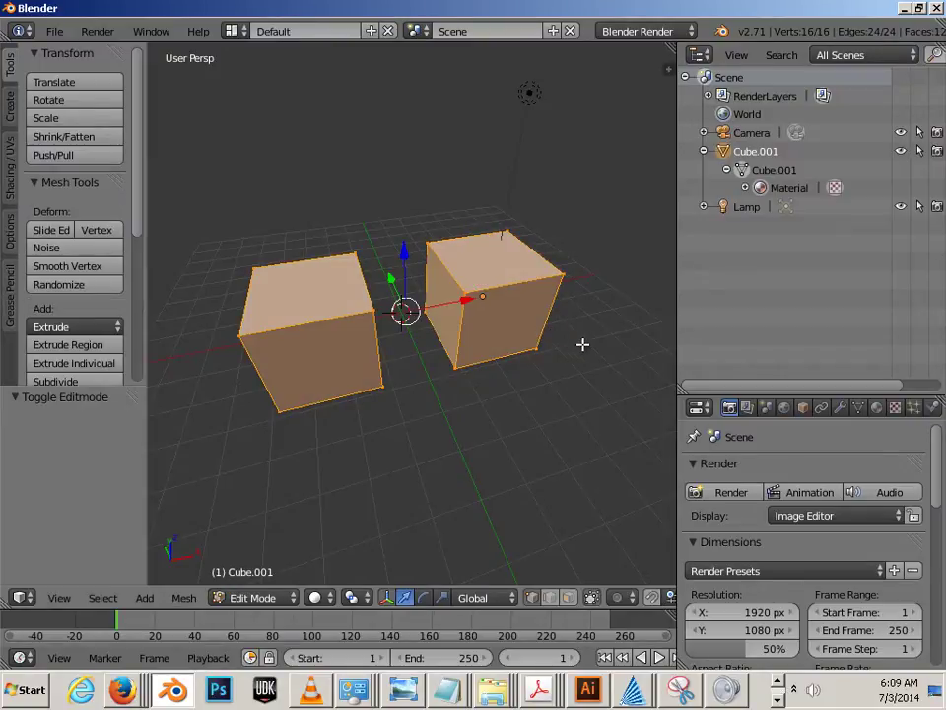
{"action": "key", "text": "a"}
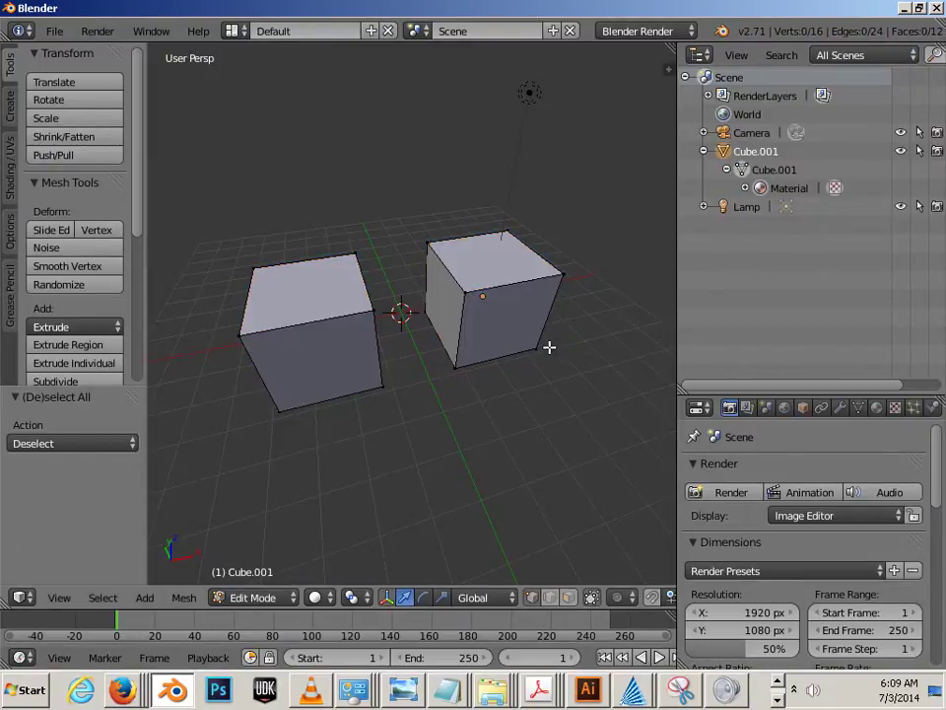
{"action": "key", "text": "Tab"}
{"action": "key", "text": "Tab"}
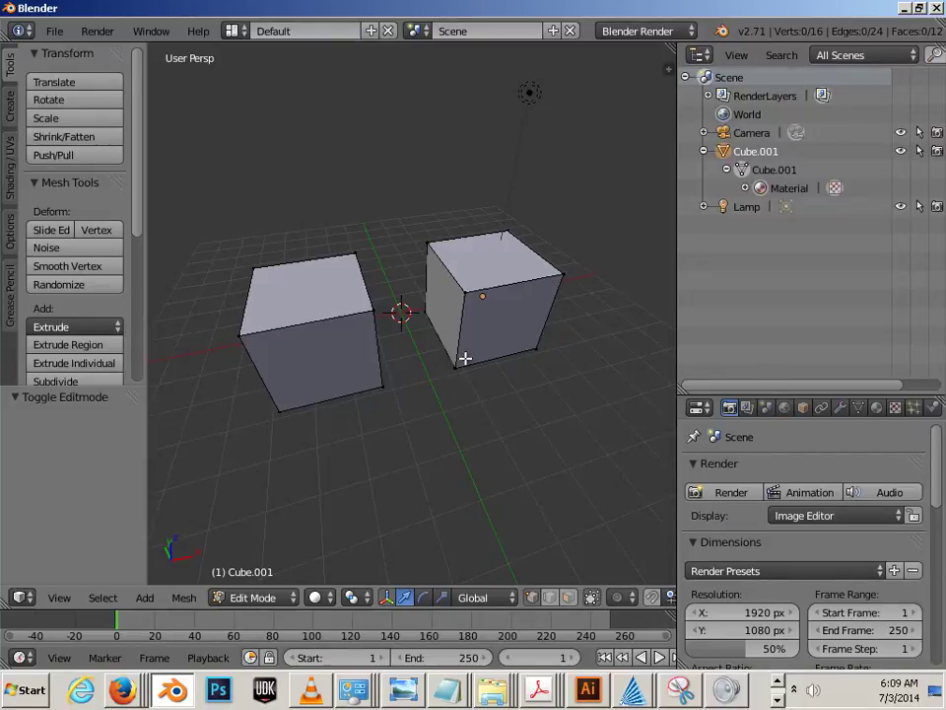
- Toggle the joined object repeatedly between Object Mode and Edit Mode, ending in Edit Mode
{"action": "key", "text": "Tab"}
{"action": "key", "text": "Tab"}
{"action": "key", "text": "Tab"}
{"action": "key", "text": "Tab"}
{"action": "key", "text": "Tab"}
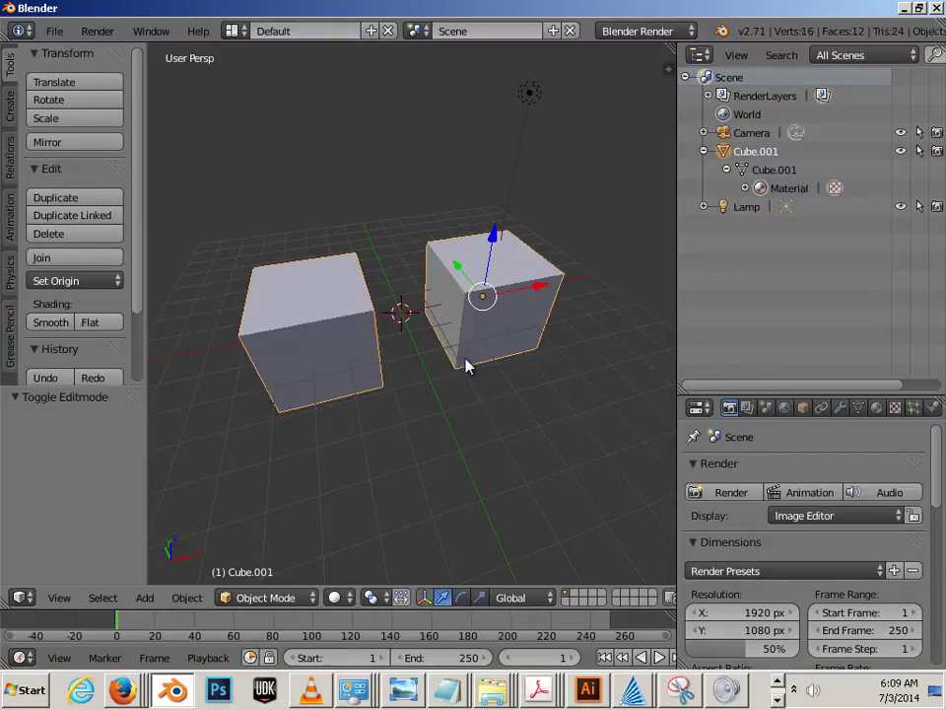
{"action": "key", "text": "Tab"}
{"action": "key", "text": "Tab"}
{"action": "key", "text": "Tab"}
{"action": "key", "text": "Tab"}
{"action": "key", "text": "Tab"}
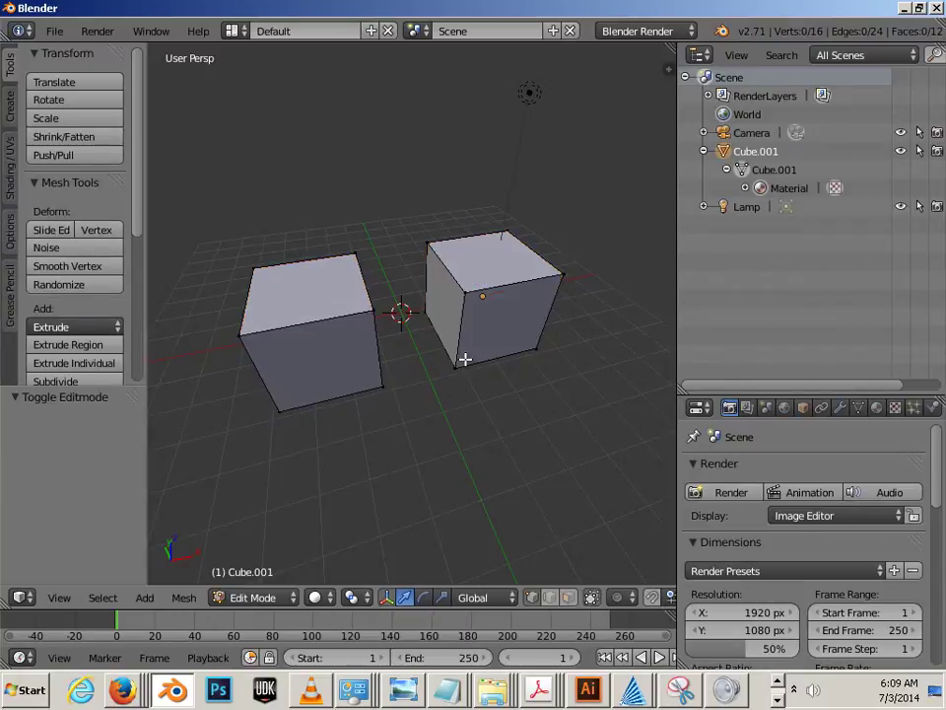
{"action": "key", "text": "Tab"}
{"action": "key", "text": "Tab"}
{"action": "key", "text": "Tab"}
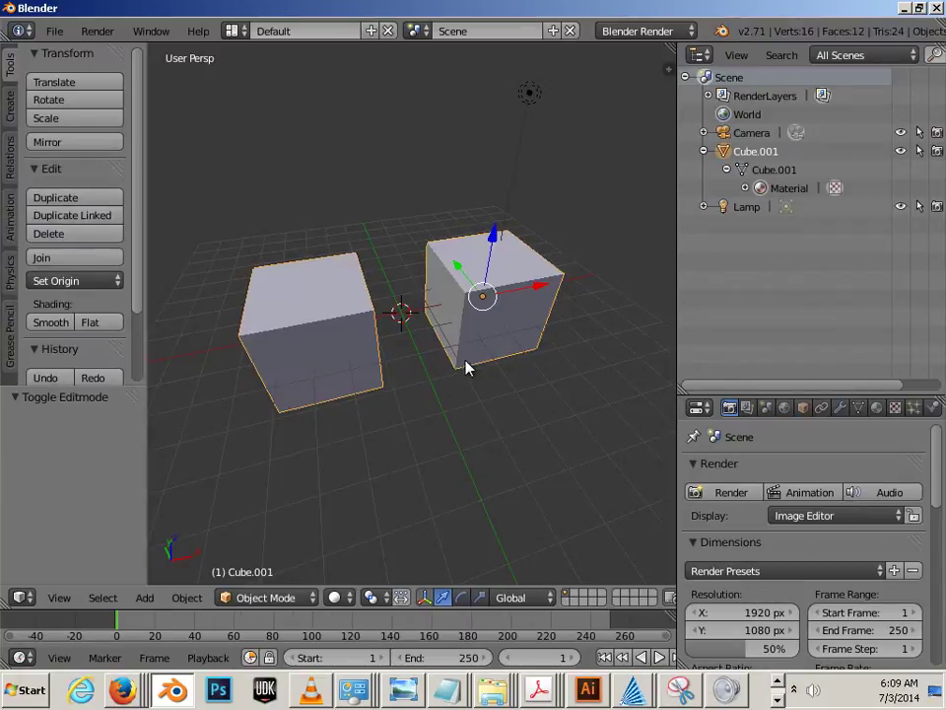
{"action": "key", "text": "Tab"}
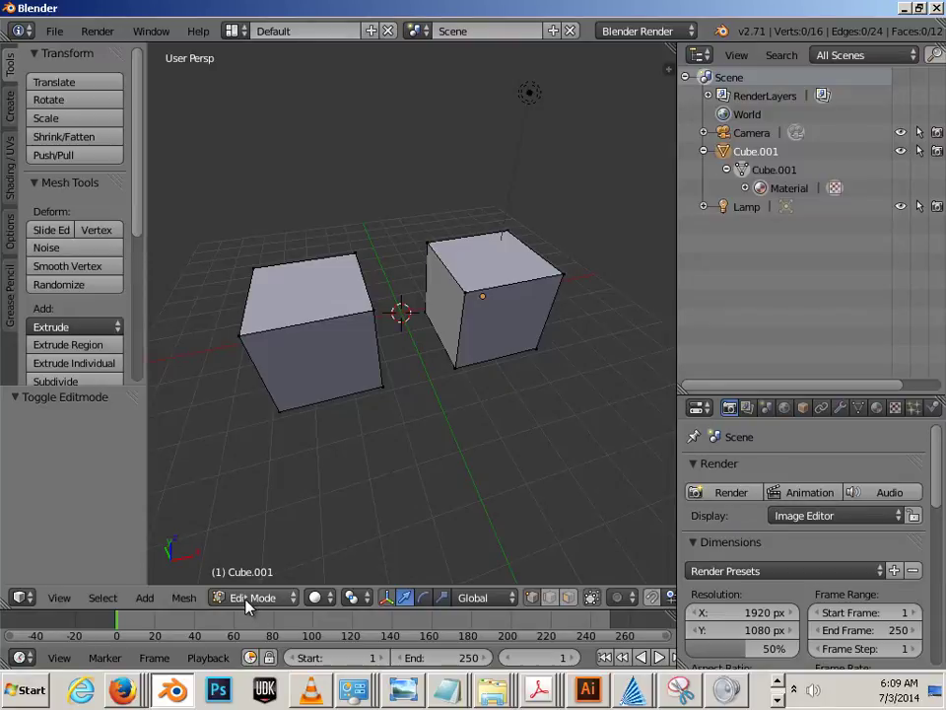
{"action": "key", "text": "Tab"}
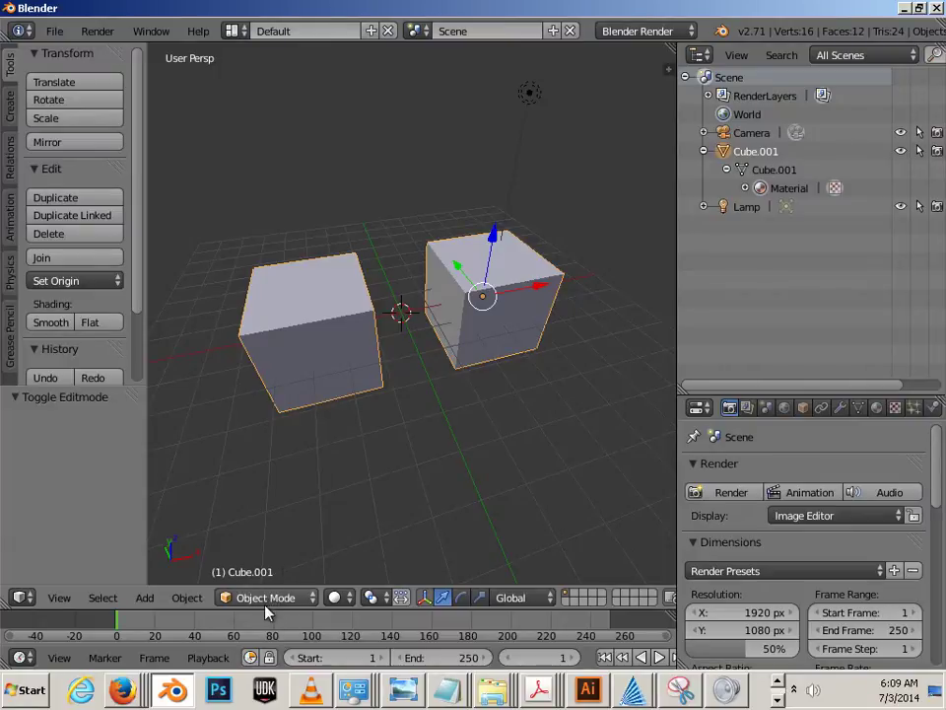
{"action": "key", "text": "Tab"}
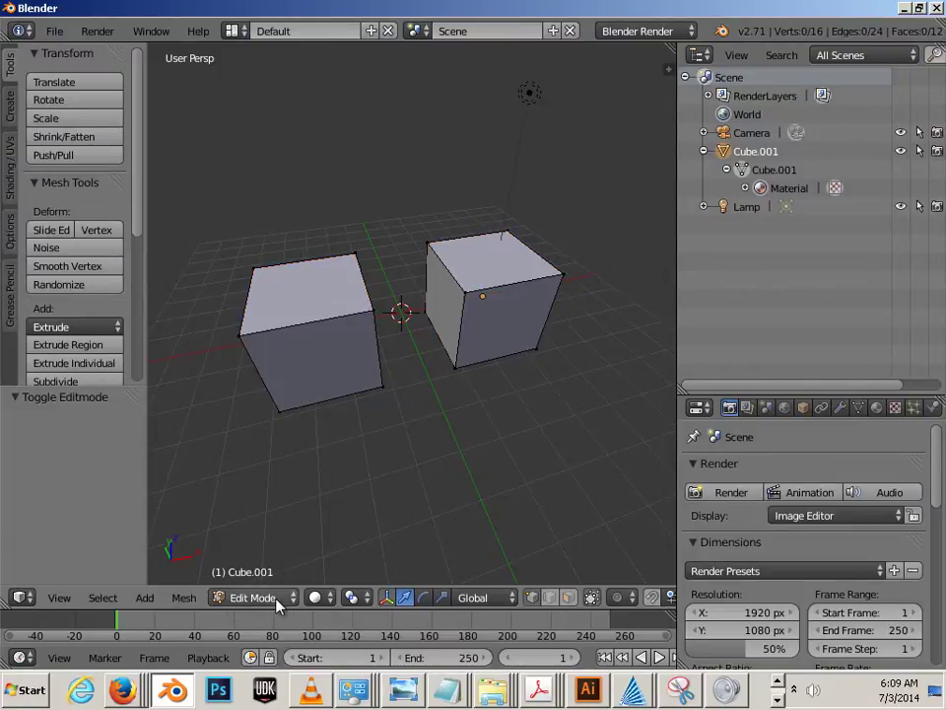
- Select all linked geometry of the cube on the positive X side and separate it into its own object by Selection
{"action": "key", "text": "a"}
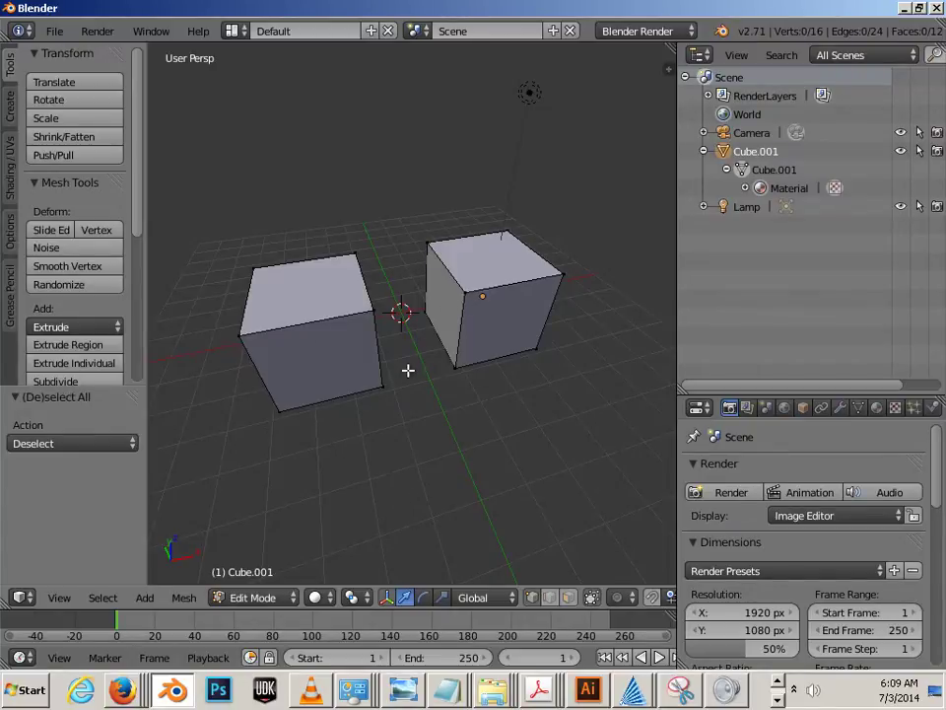
{"action": "right_click", "coordinate": [465, 292]}
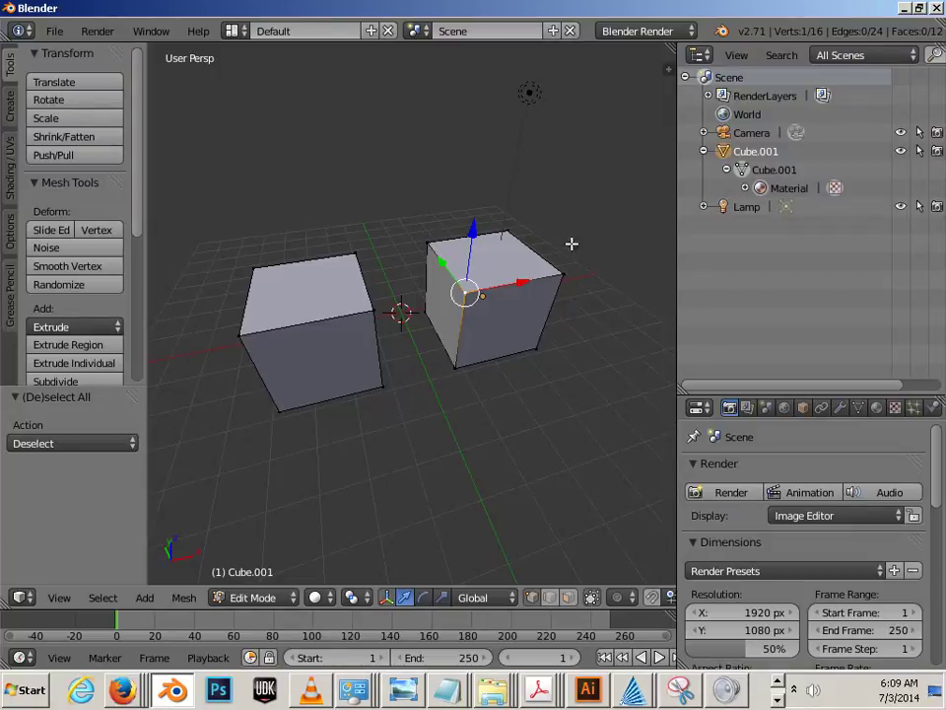
{"action": "key", "text": "l"}
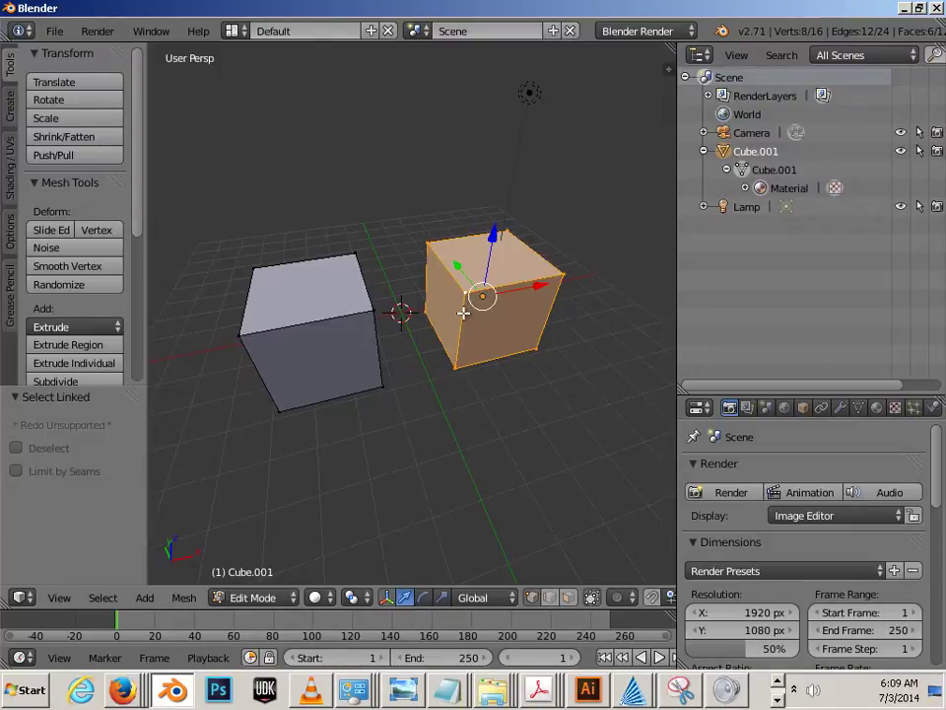
{"action": "left_click", "coordinate": [185, 597]}
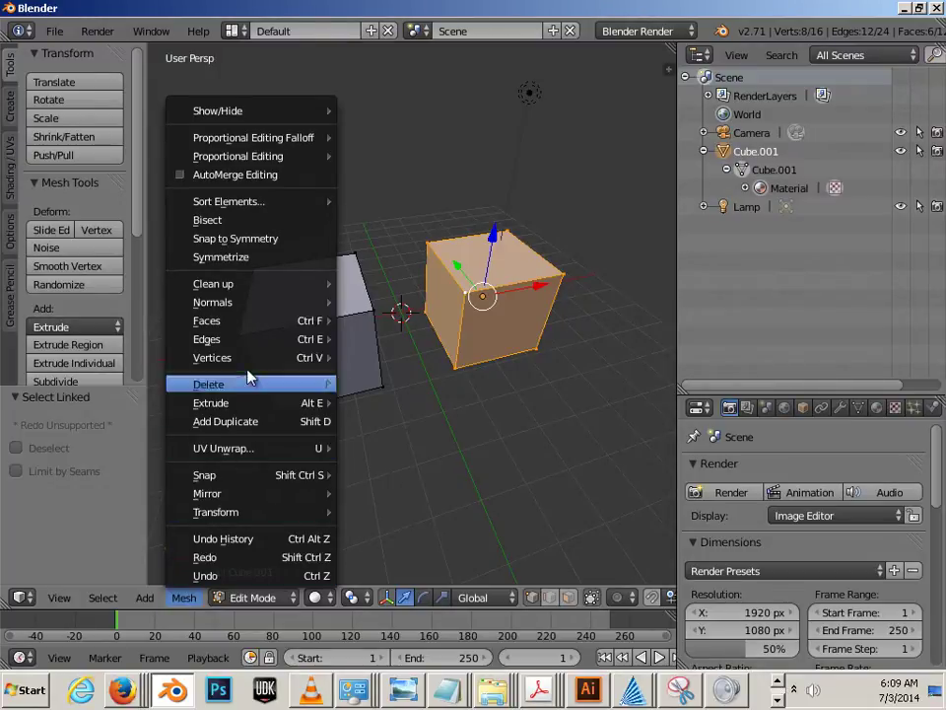
{"action": "mouse_move", "coordinate": [254, 340]}
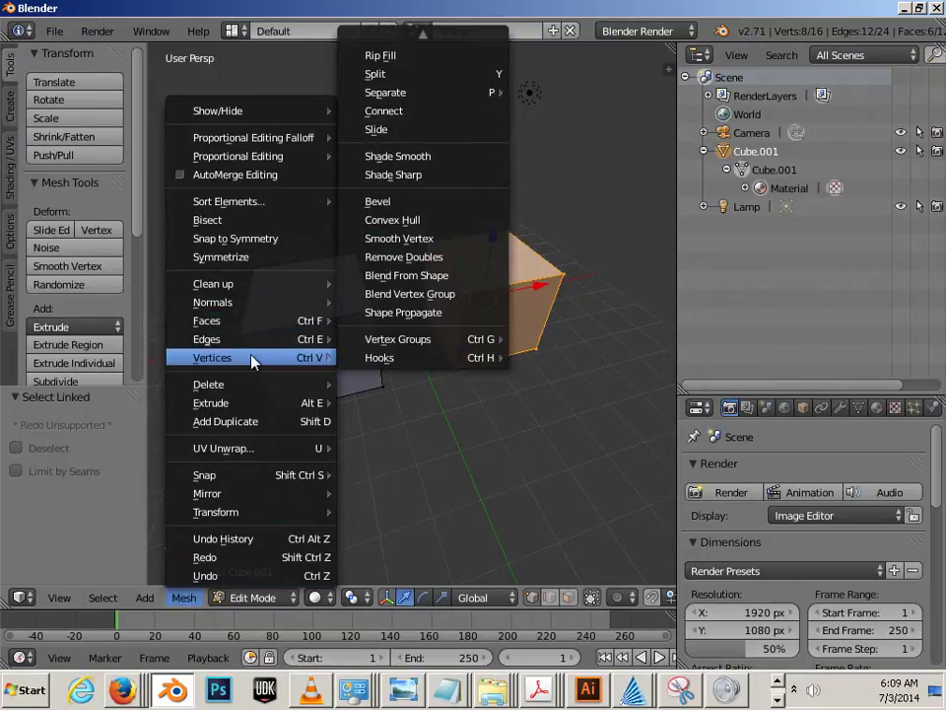
{"action": "mouse_move", "coordinate": [443, 101]}
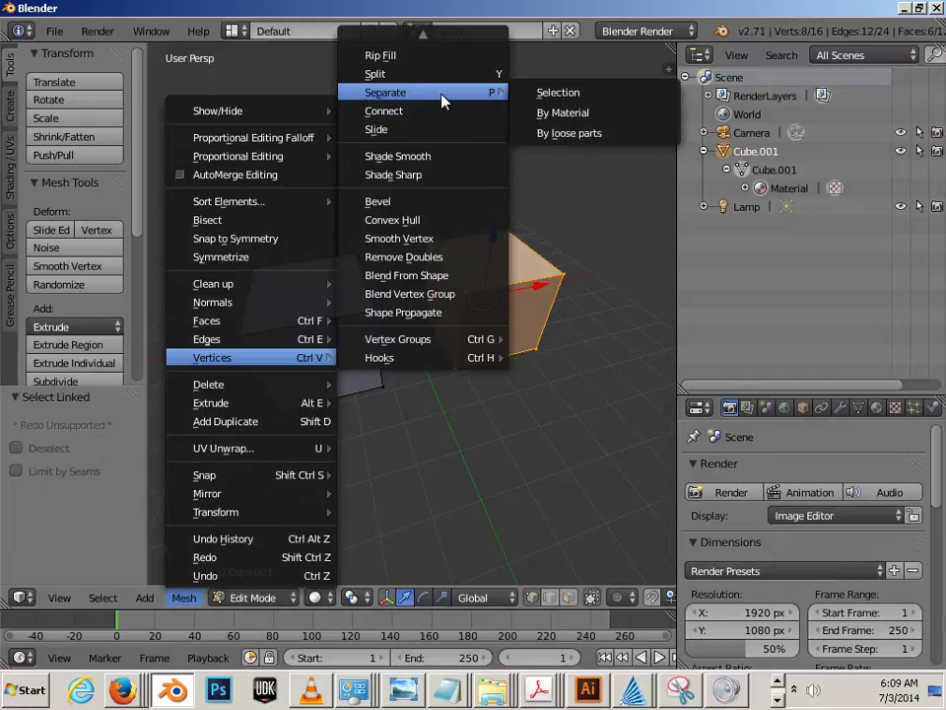
{"action": "left_click", "coordinate": [562, 96]}
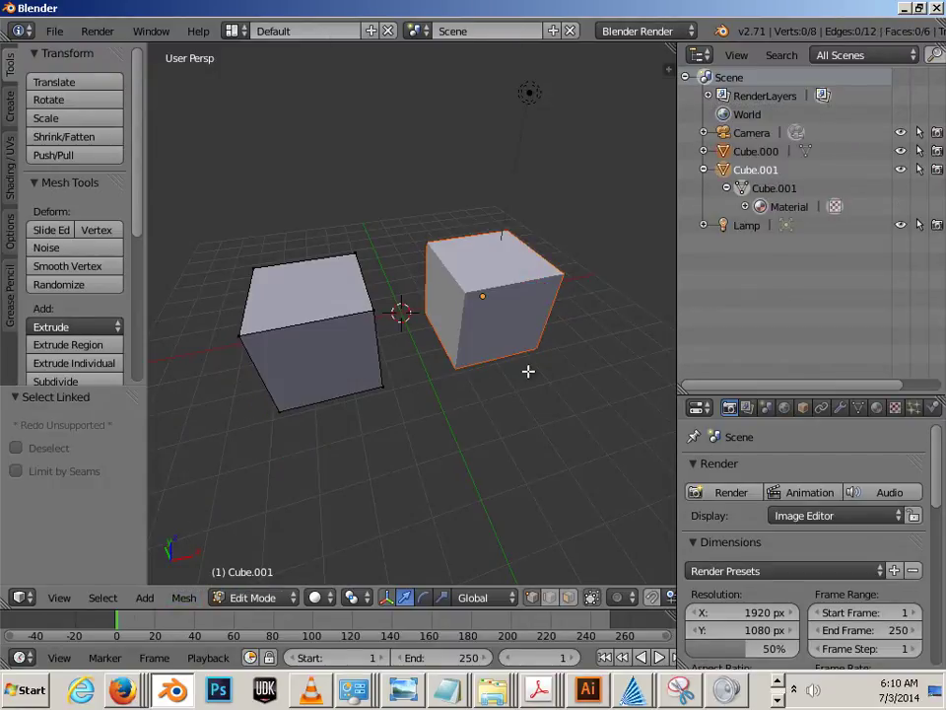
- Return to Object Mode and deselect both cubes
{"action": "key", "text": "Tab"}
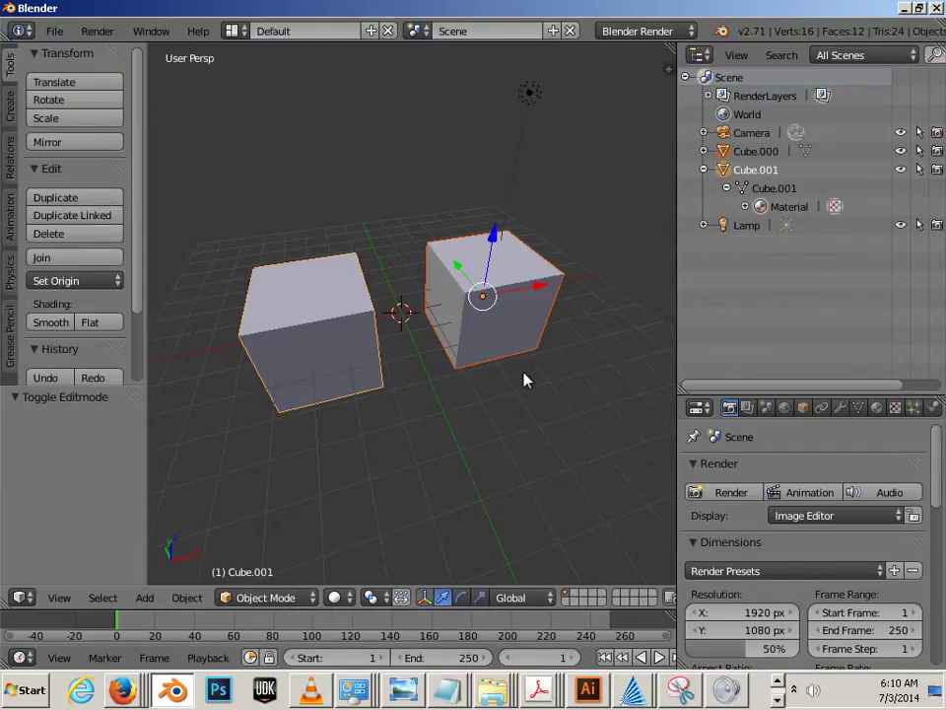
{"action": "key", "text": "a"}
{"action": "middle_click_drag", "start_coordinate": [532, 454], "coordinate": [468, 443]}
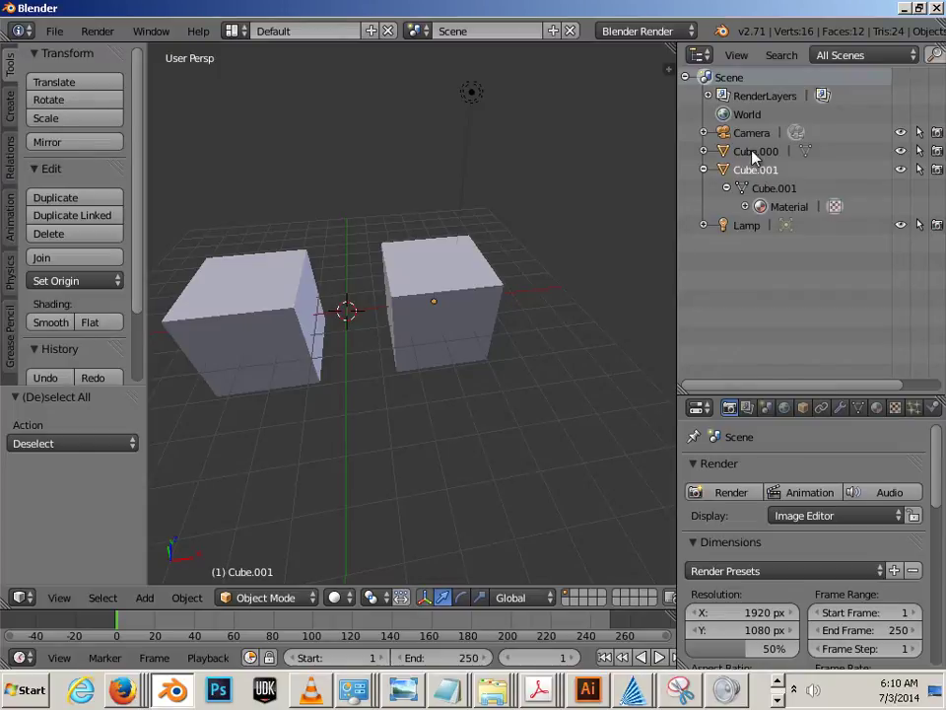
{"action": "left_click", "coordinate": [751, 172]}
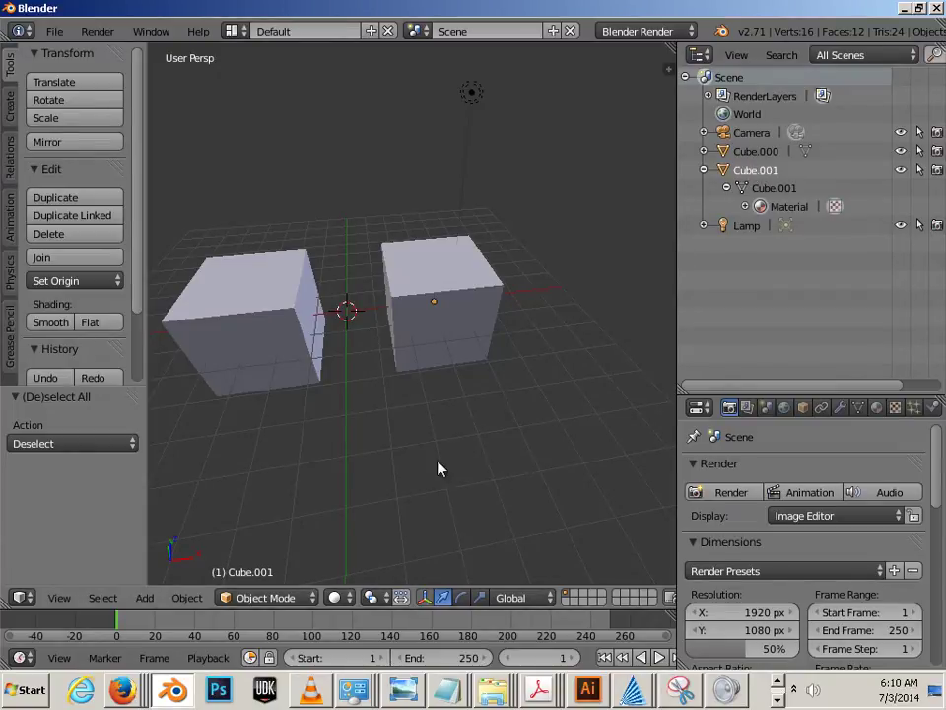
- Select the separated cube, add the other cube as the active object, join them again, and clear the selection
{"action": "right_click", "coordinate": [411, 331]}
{"action": "right_click", "coordinate": [296, 380], "text": "shift"}
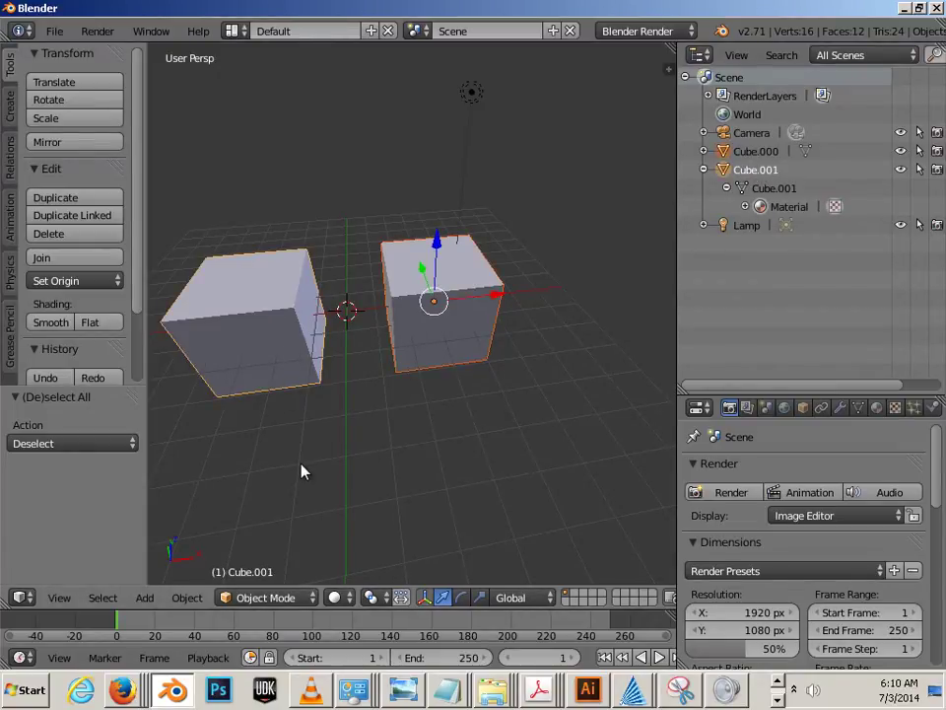
{"action": "left_click", "coordinate": [188, 597]}
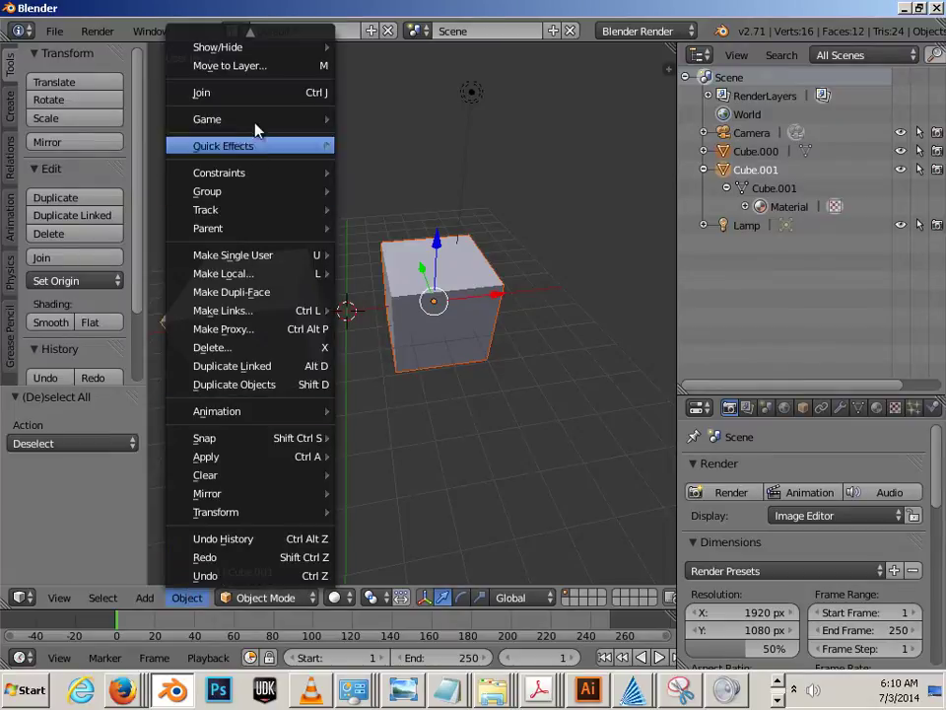
{"action": "left_click", "coordinate": [200, 94]}
{"action": "key", "text": "a"}
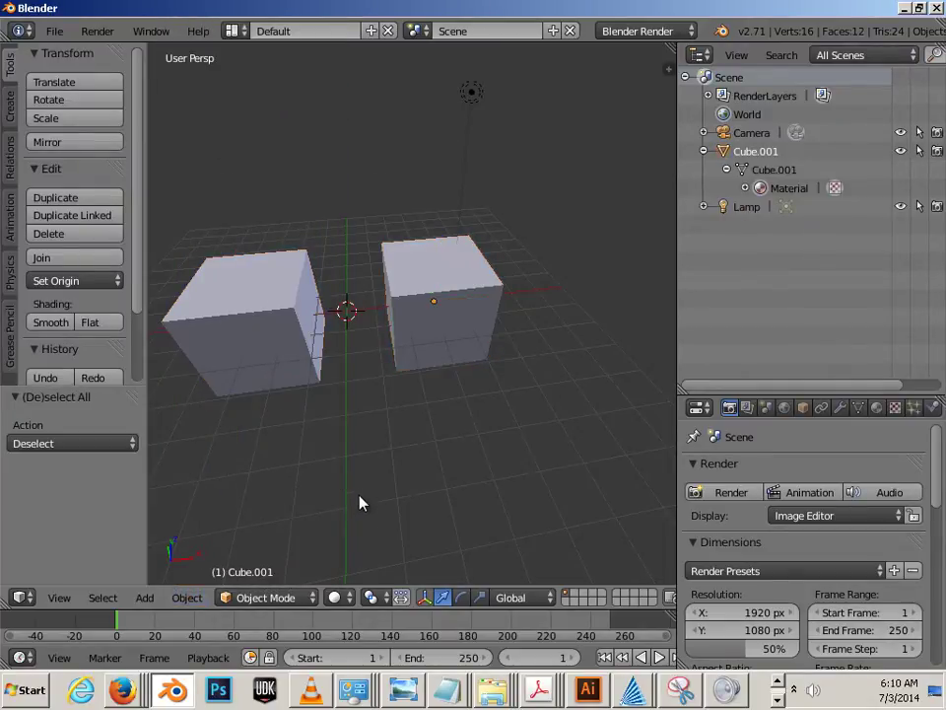
- In Edit Mode on the rejoined object, select the linked geometry of the positive X cube and separate it with the Selection option
{"action": "right_click", "coordinate": [406, 358]}
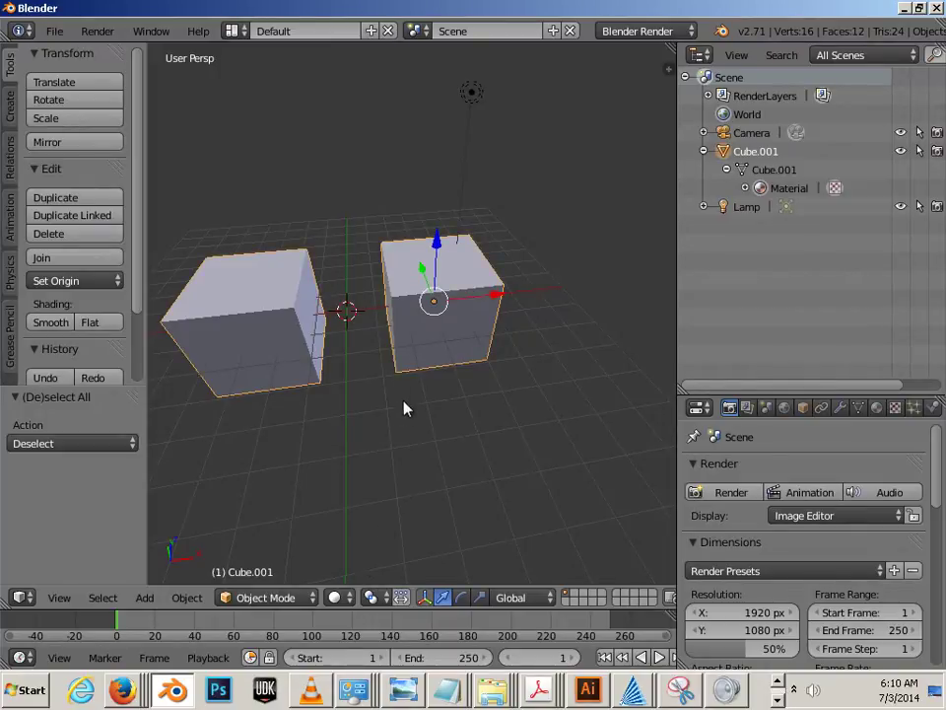
{"action": "key", "text": "Tab"}
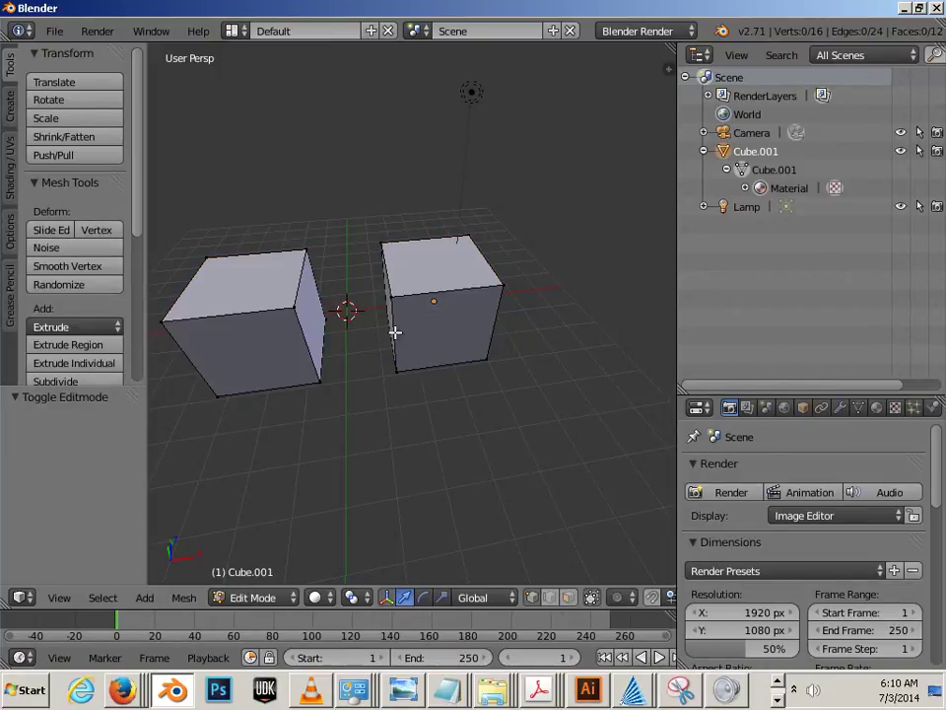
{"action": "right_click", "coordinate": [392, 297]}
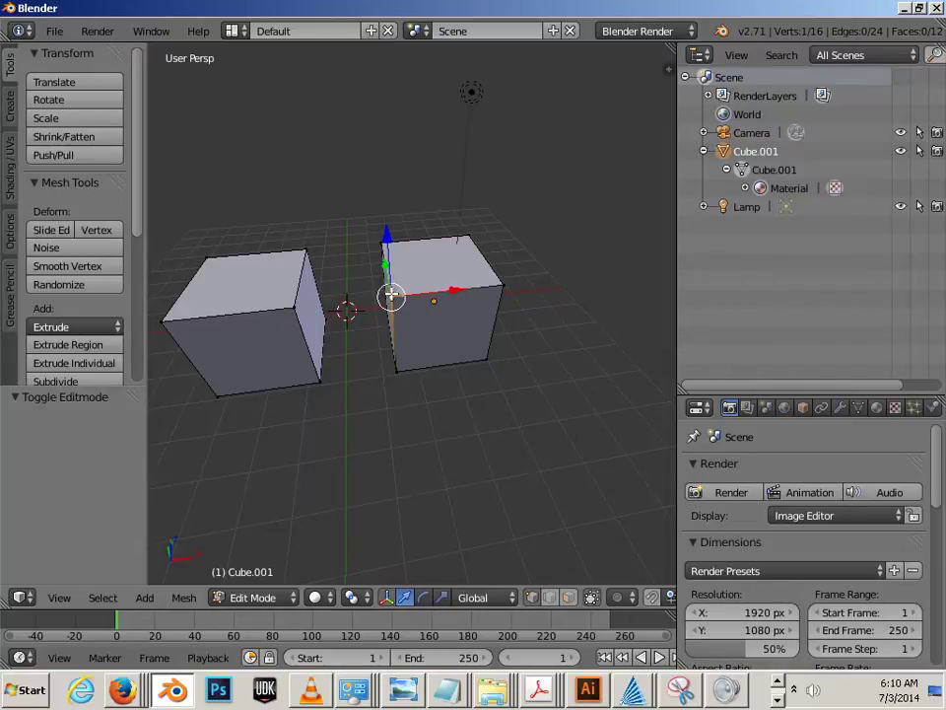
{"action": "key", "text": "l"}
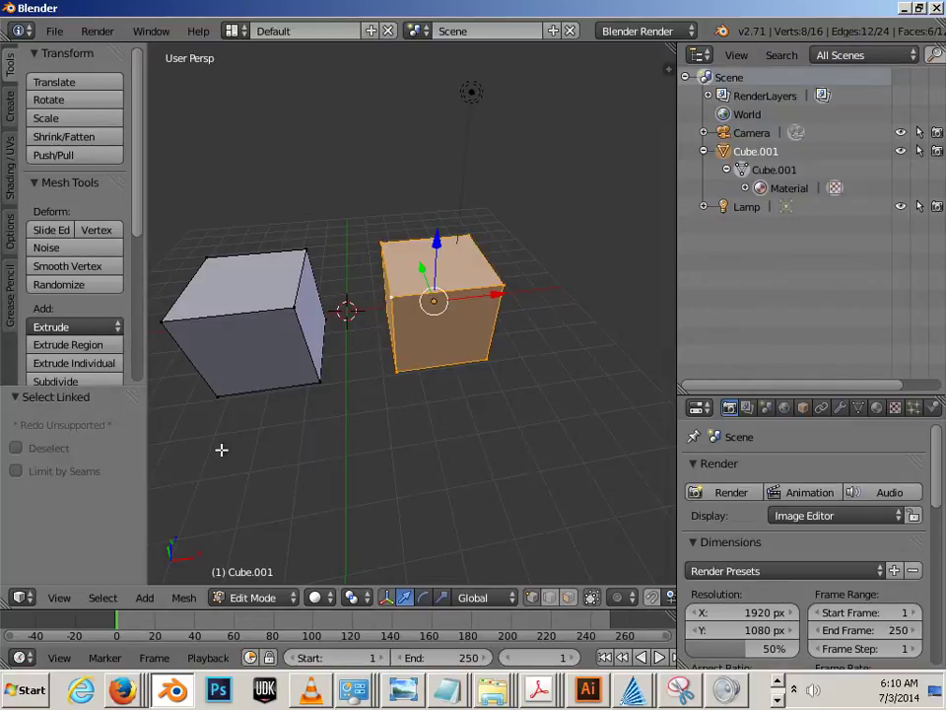
{"action": "left_click", "coordinate": [103, 599]}
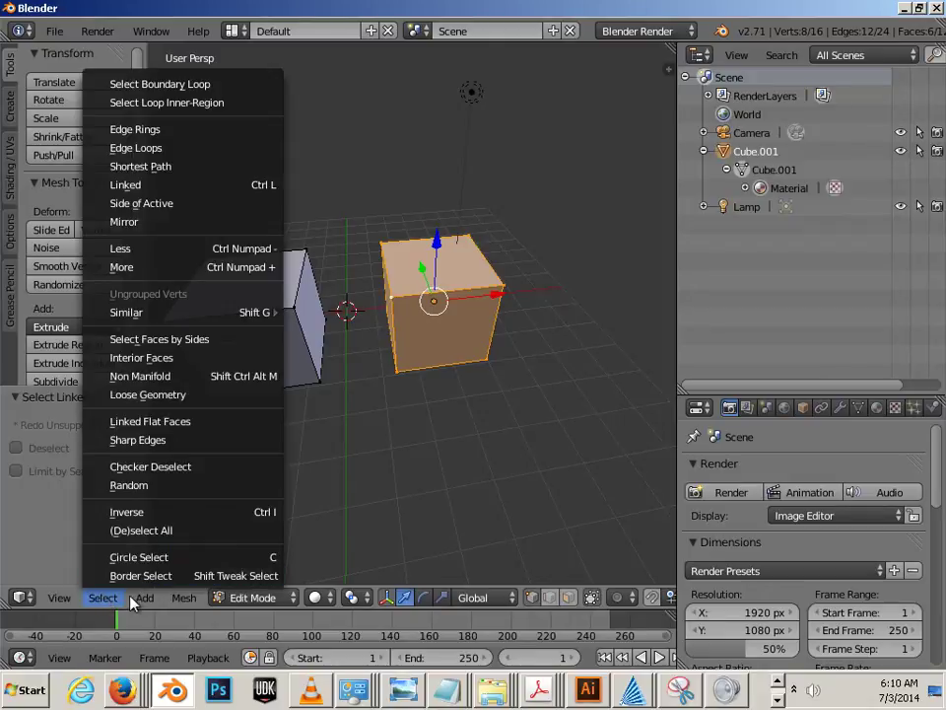
{"action": "left_click", "coordinate": [128, 596]}
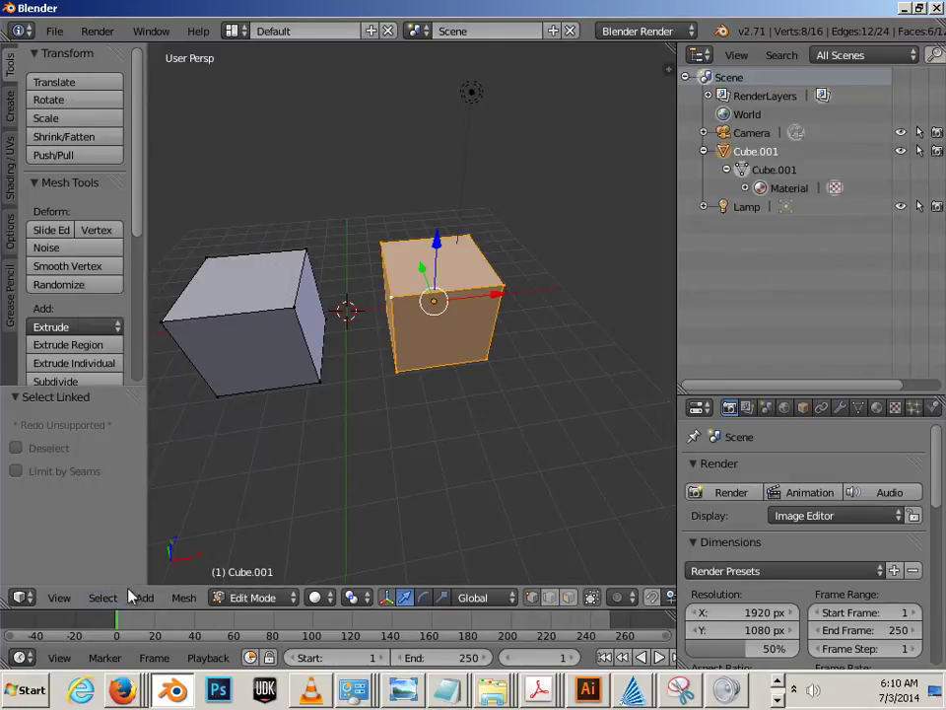
{"action": "left_click", "coordinate": [118, 598]}
{"action": "key", "text": "p"}
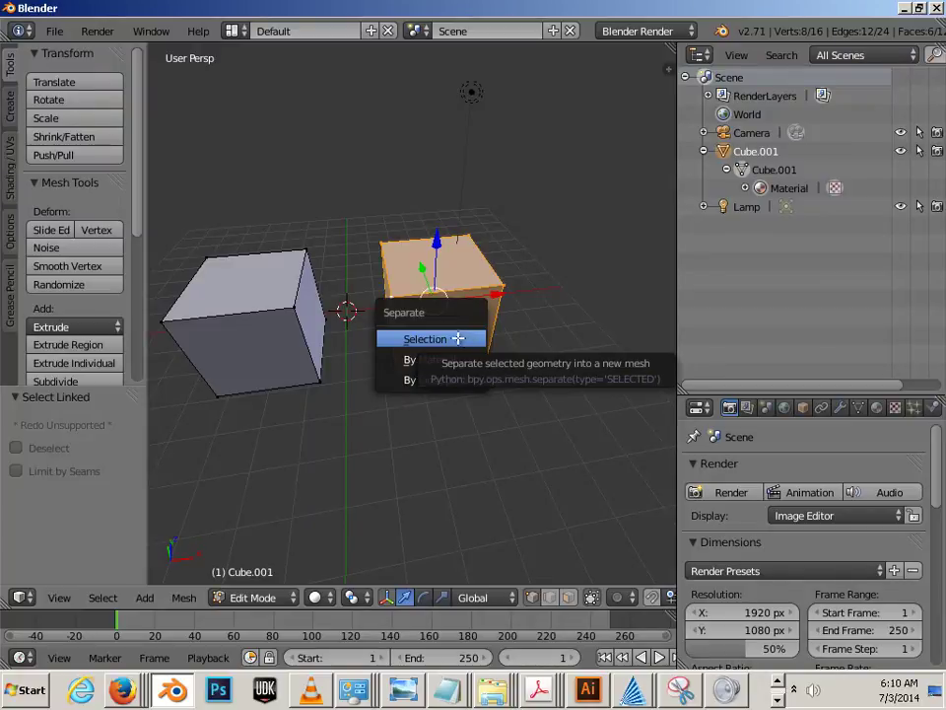
{"action": "left_click", "coordinate": [434, 338]}
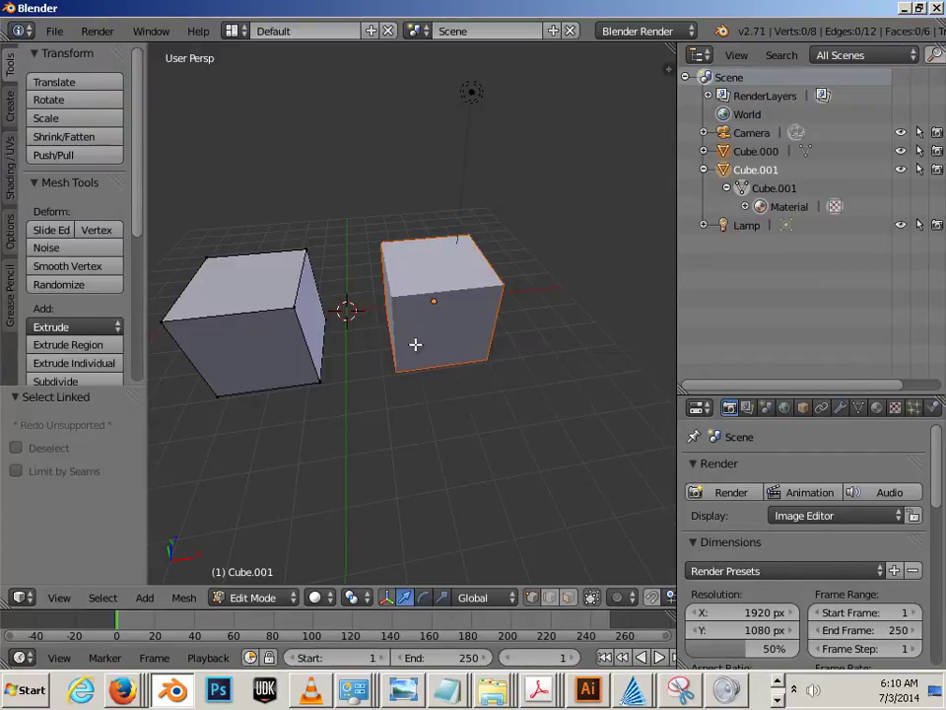
- Return to Object Mode, clear the selection, and select the cube on the positive X side
{"action": "key", "text": "Tab"}
{"action": "key", "text": "a"}
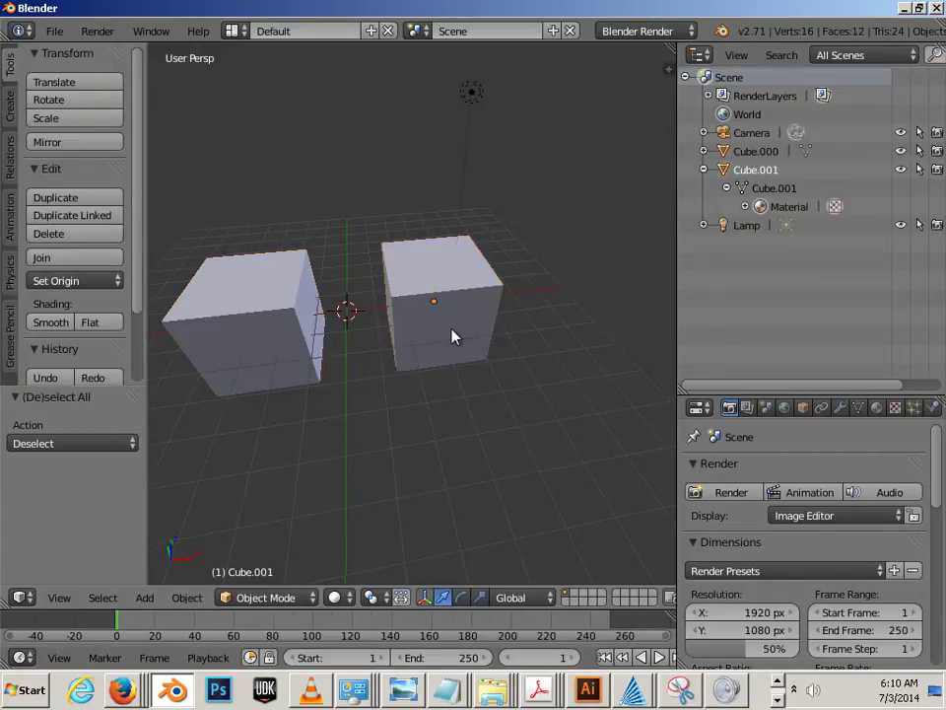
{"action": "right_click", "coordinate": [454, 338]}
{"action": "scroll", "coordinate": [450, 416], "scroll_direction": "down", "scroll_amount": 4}
{"action": "middle_click_drag", "start_coordinate": [450, 416], "coordinate": [335, 449]}
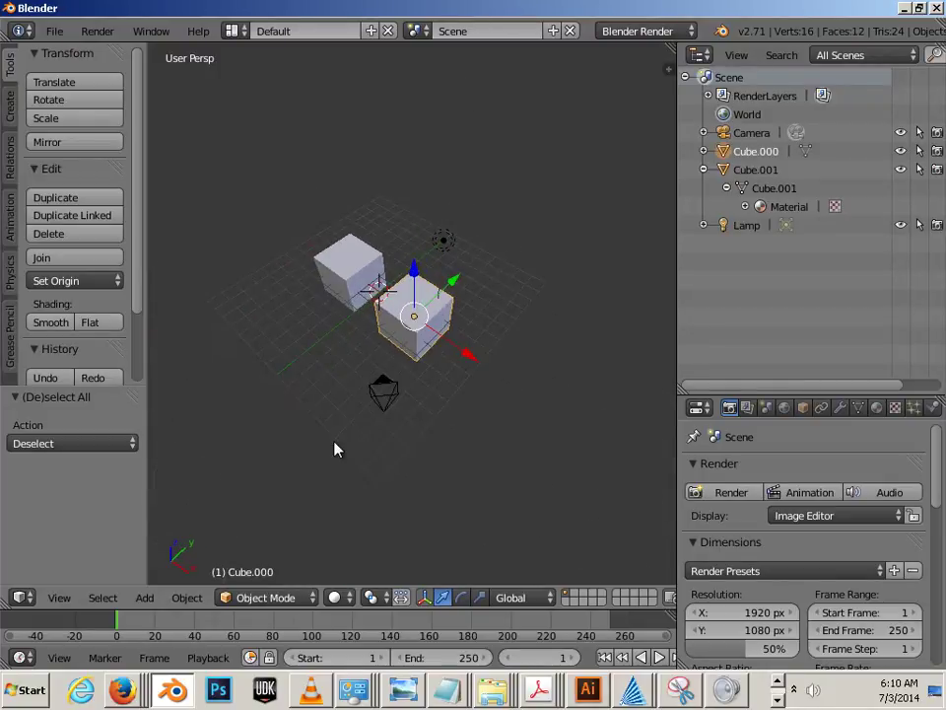
- Select the two cubes in turn and compare where each one's origin point sits
{"action": "key", "text": "a"}
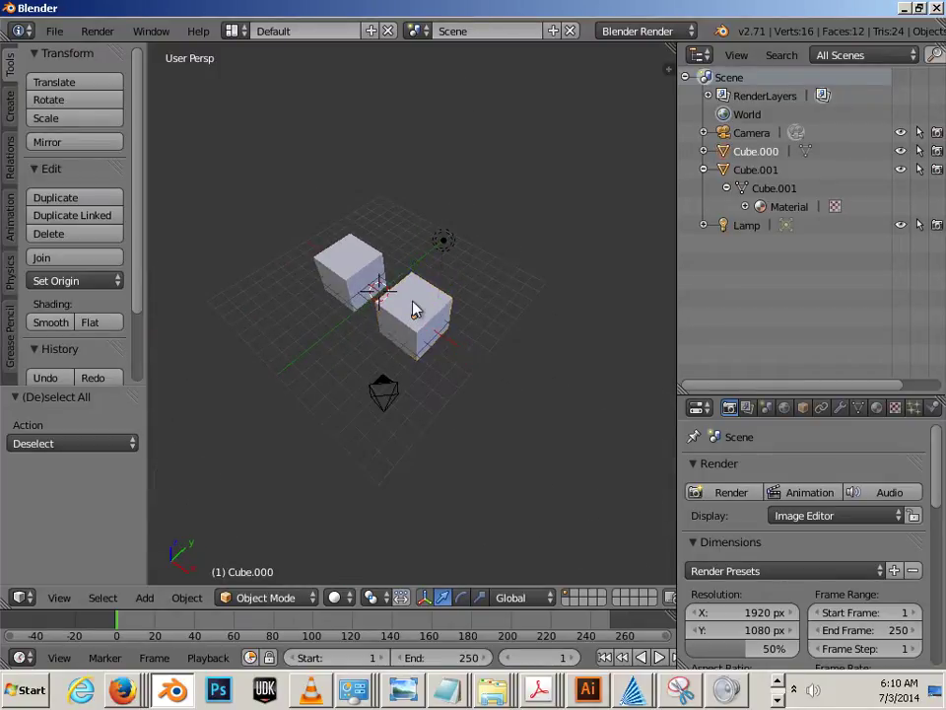
{"action": "right_click", "coordinate": [414, 302]}
{"action": "right_click", "coordinate": [348, 277]}
{"action": "middle_click_drag", "start_coordinate": [328, 349], "coordinate": [428, 326]}
{"action": "left_click", "coordinate": [425, 314]}
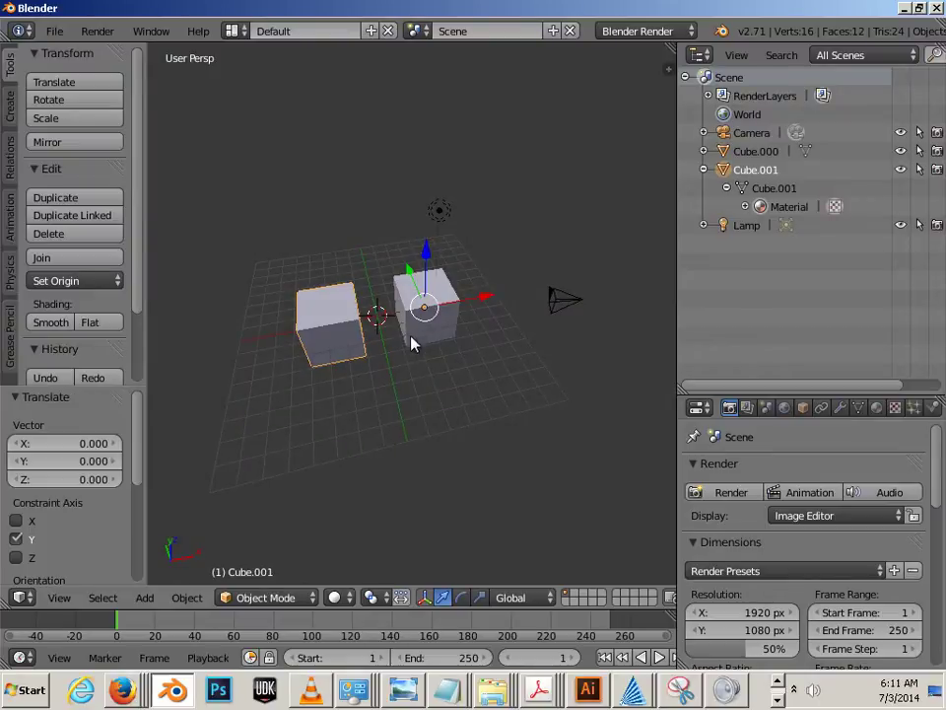
{"action": "right_click", "coordinate": [411, 336]}
{"action": "scroll", "coordinate": [390, 382], "scroll_direction": "up", "scroll_amount": 3}
{"action": "scroll", "coordinate": [391, 382], "scroll_direction": "down", "scroll_amount": 1}
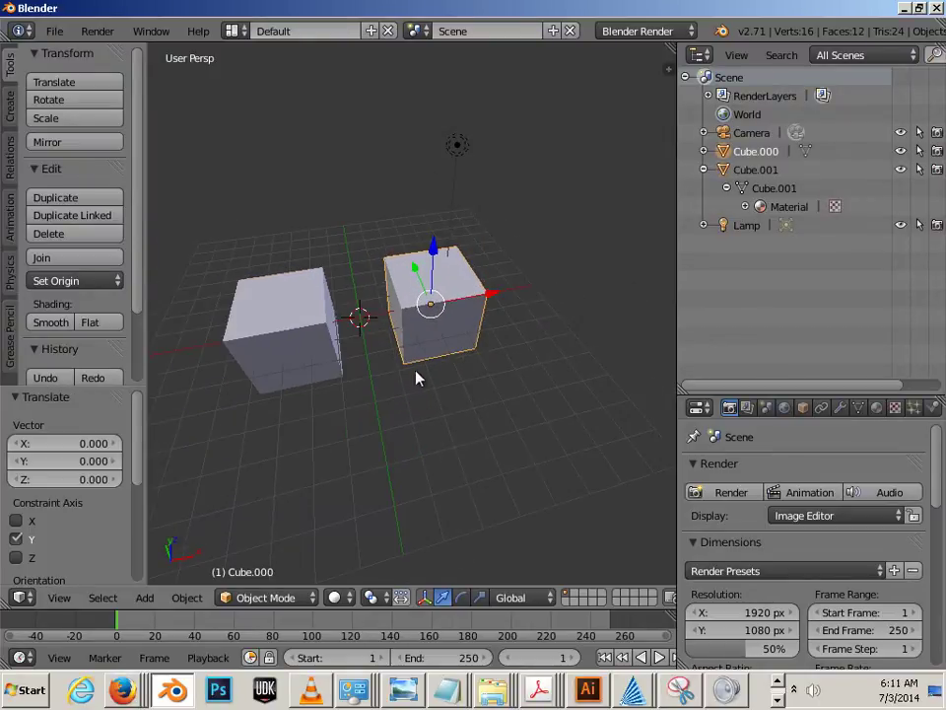
{"action": "key", "text": "a"}
{"action": "right_click", "coordinate": [439, 306]}
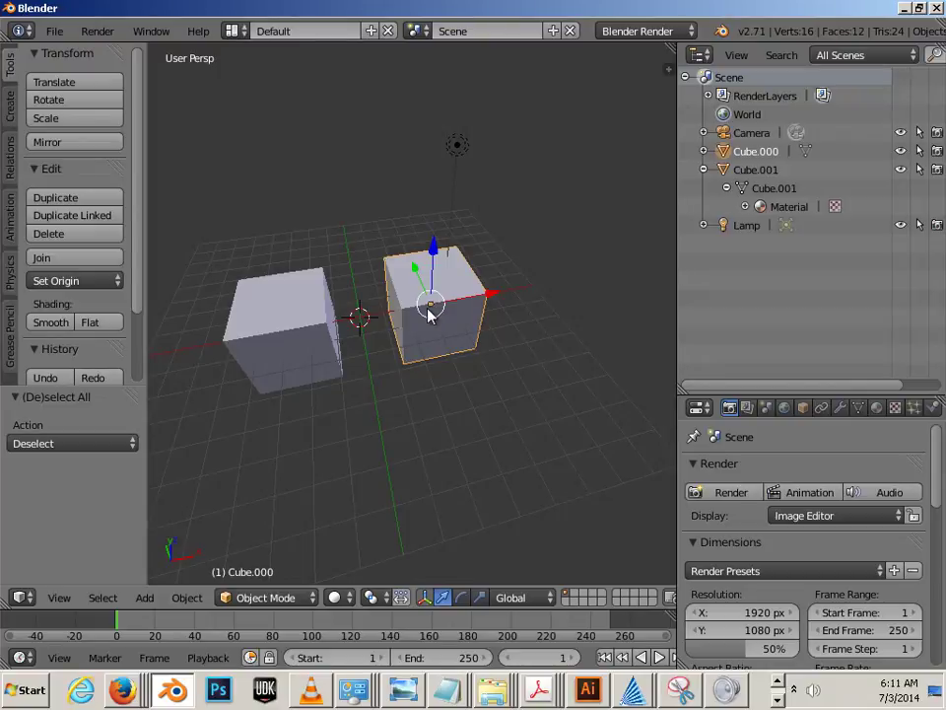
- Select the cube on the negative X side and move it along X by about -5.5, then by about -2.1 units
{"action": "right_click", "coordinate": [300, 353]}
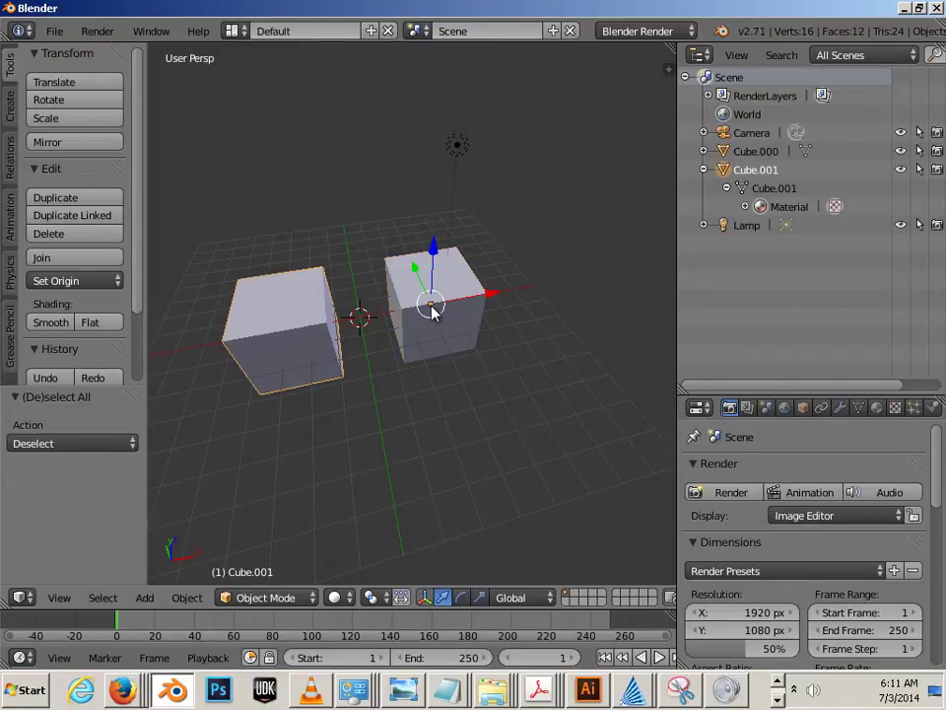
{"action": "key", "text": "g"}
{"action": "key", "text": "x"}
{"action": "left_click", "coordinate": [368, 369]}
{"action": "scroll", "coordinate": [367, 370], "scroll_direction": "down", "scroll_amount": 3}
{"action": "key", "text": "Right"}
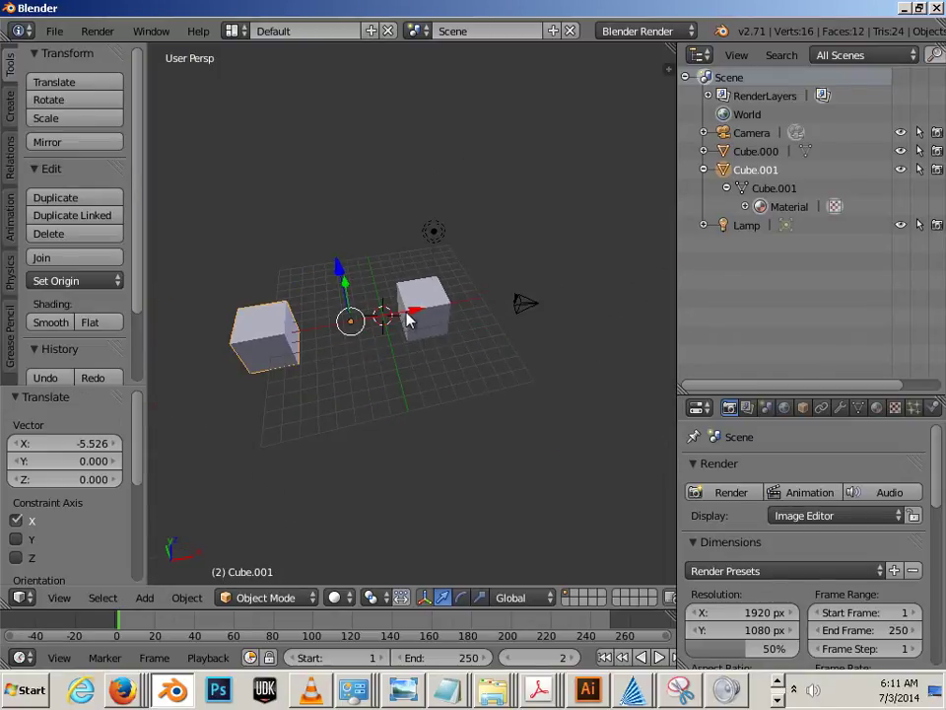
{"action": "left_click_drag", "start_coordinate": [409, 315], "coordinate": [352, 323]}
- Try rotating the negative X cube around its off-centre origin by about -254° on the Y axis
{"action": "key", "text": "ctrl+alt+s"}
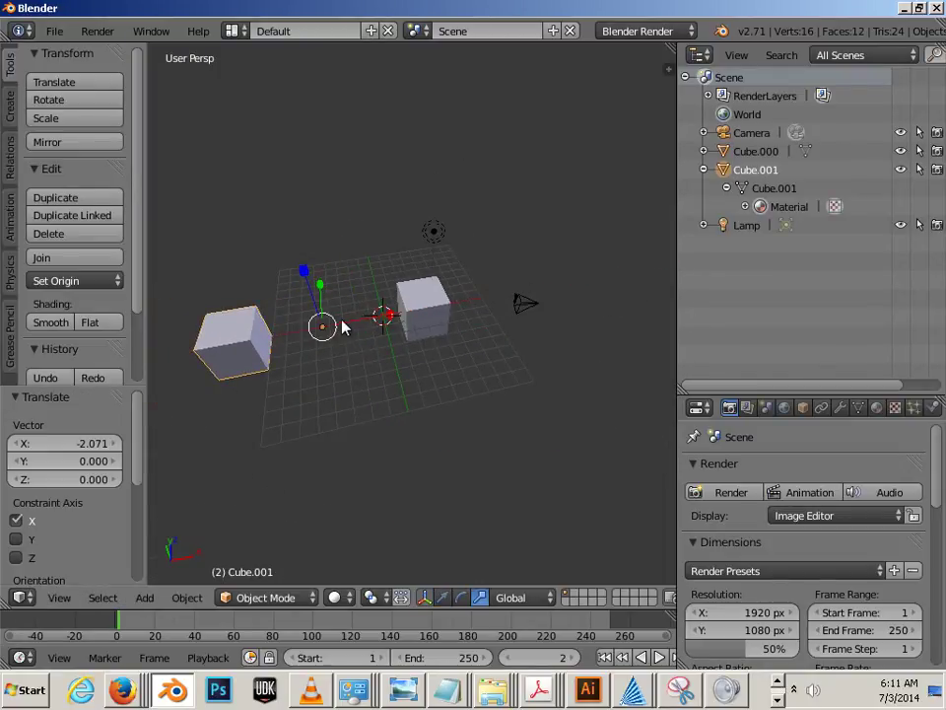
{"action": "key", "text": "ctrl+alt+r"}
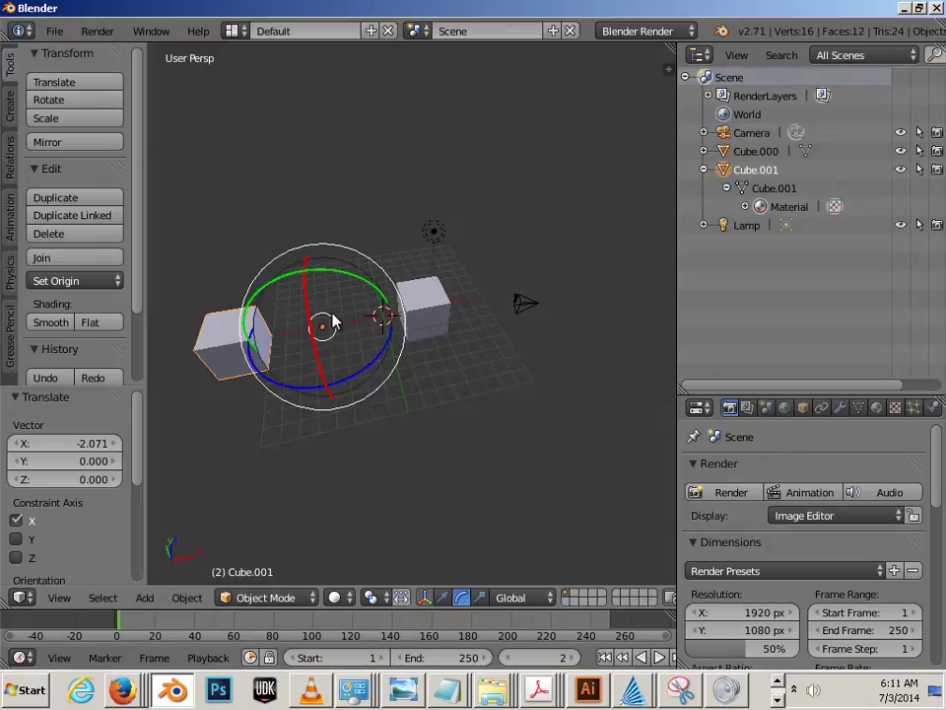
{"action": "left_click_drag", "start_coordinate": [326, 270], "coordinate": [358, 345]}
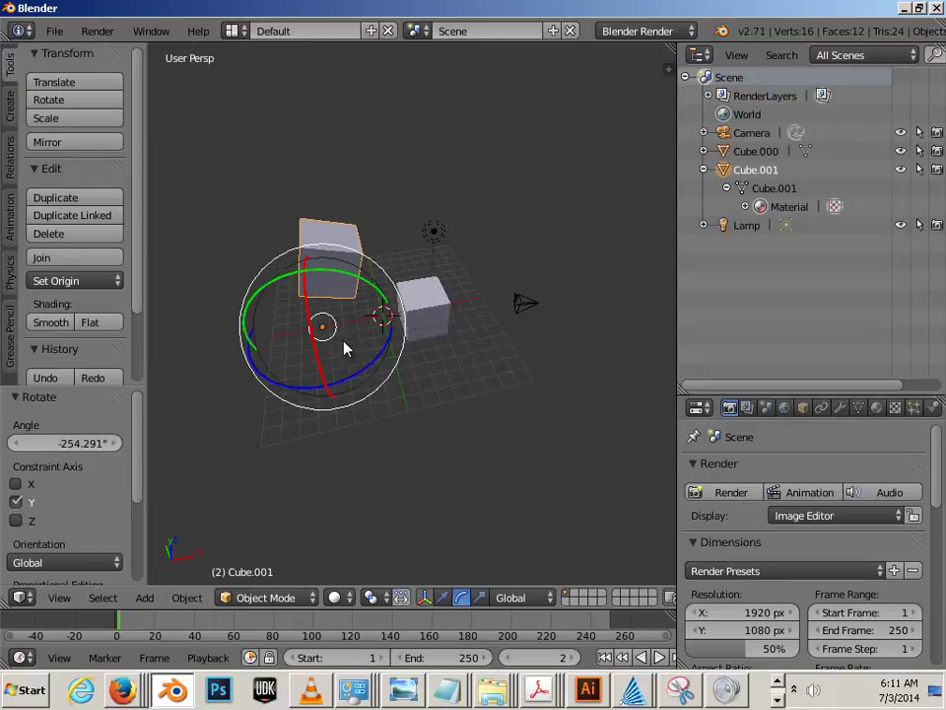
{"action": "key", "text": "ctrl+z"}
- Centre the negative X cube's origin on its mesh with Origin to Geometry
{"action": "mouse_move", "coordinate": [335, 414]}
{"action": "middle_mouse_down"}
{"action": "mouse_move", "coordinate": [418, 401]}
{"action": "mouse_move", "coordinate": [328, 405]}
{"action": "mouse_move", "coordinate": [348, 407]}
{"action": "middle_mouse_up"}
{"action": "scroll", "coordinate": [391, 433], "scroll_direction": "up", "scroll_amount": 3}
{"action": "scroll", "coordinate": [387, 436], "scroll_direction": "up", "scroll_amount": 1}
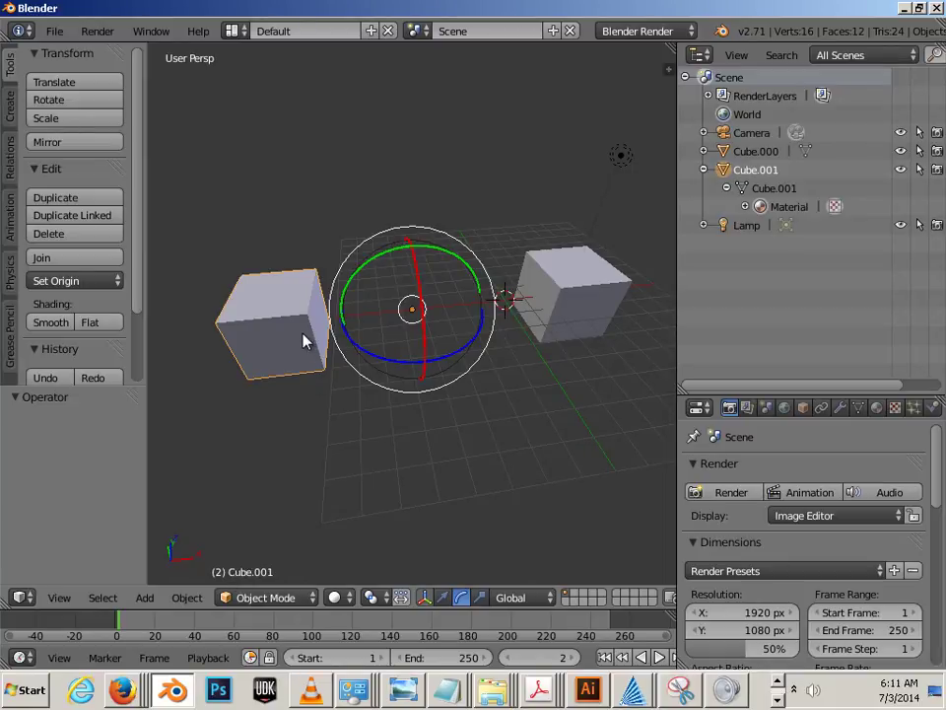
{"action": "left_click", "coordinate": [189, 598]}
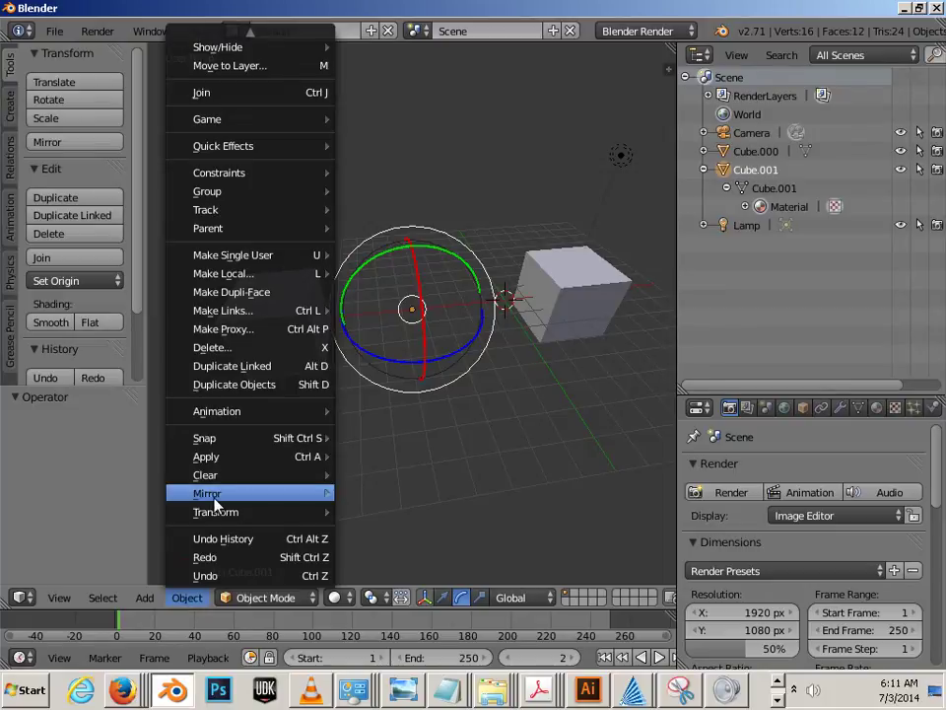
{"action": "mouse_move", "coordinate": [214, 513]}
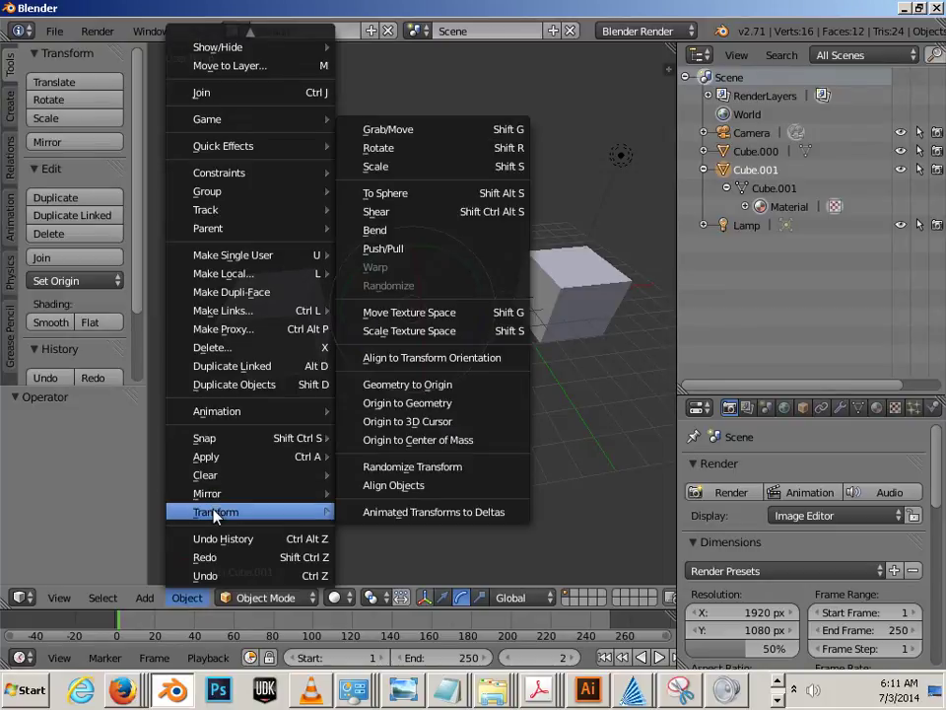
{"action": "left_click", "coordinate": [437, 405]}
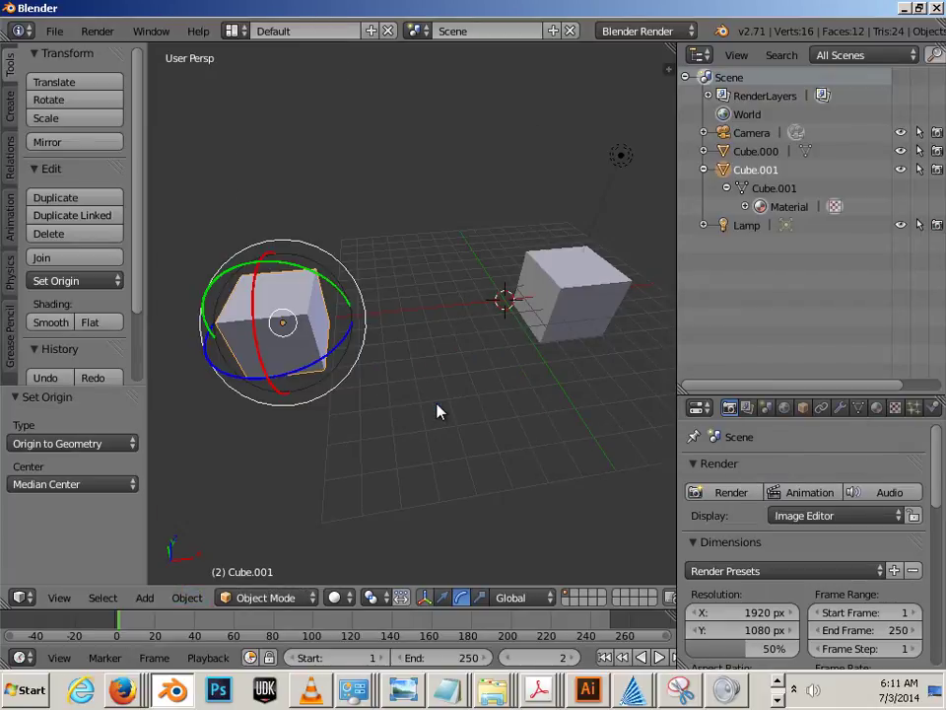
- Reselect the negative X cube with the translate manipulator active and move it about 1.1 units along X
{"action": "key", "text": "a"}
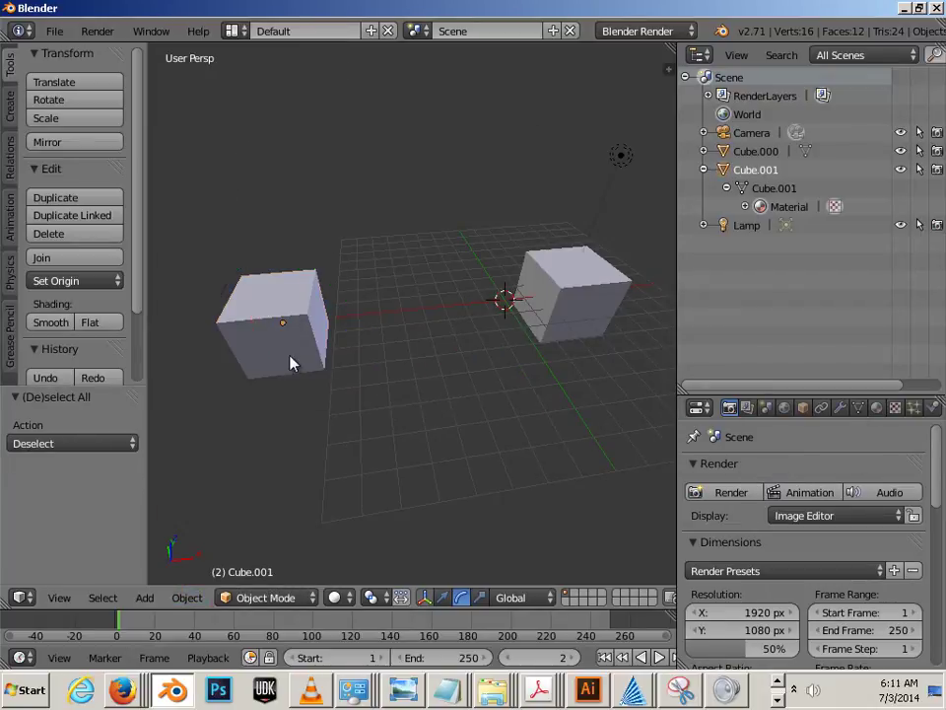
{"action": "right_click", "coordinate": [290, 361]}
{"action": "key", "text": "w"}
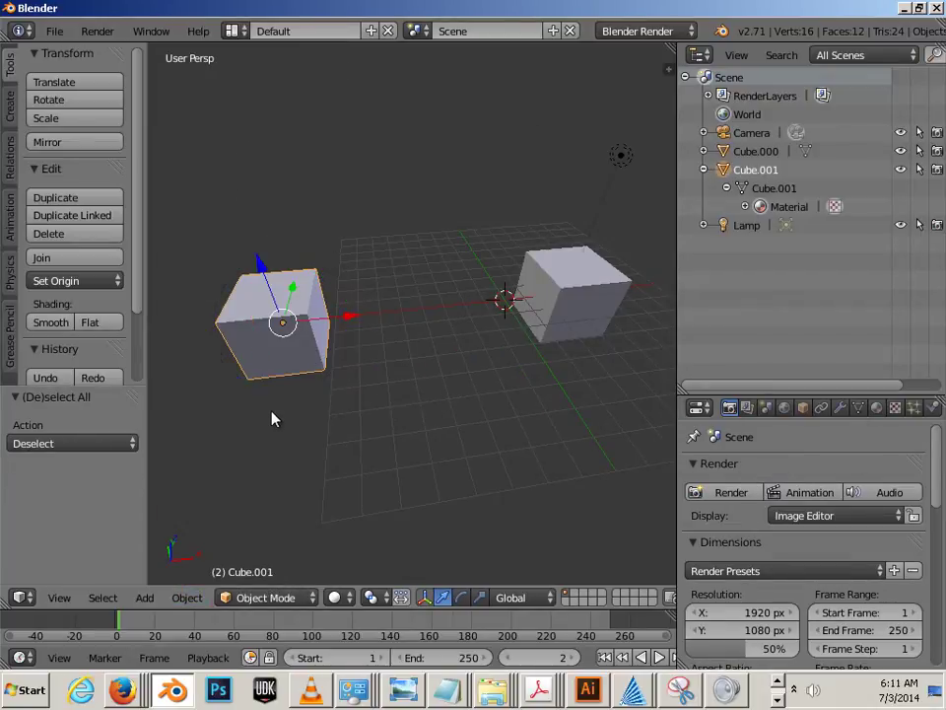
{"action": "left_click_drag", "start_coordinate": [348, 317], "coordinate": [395, 330]}
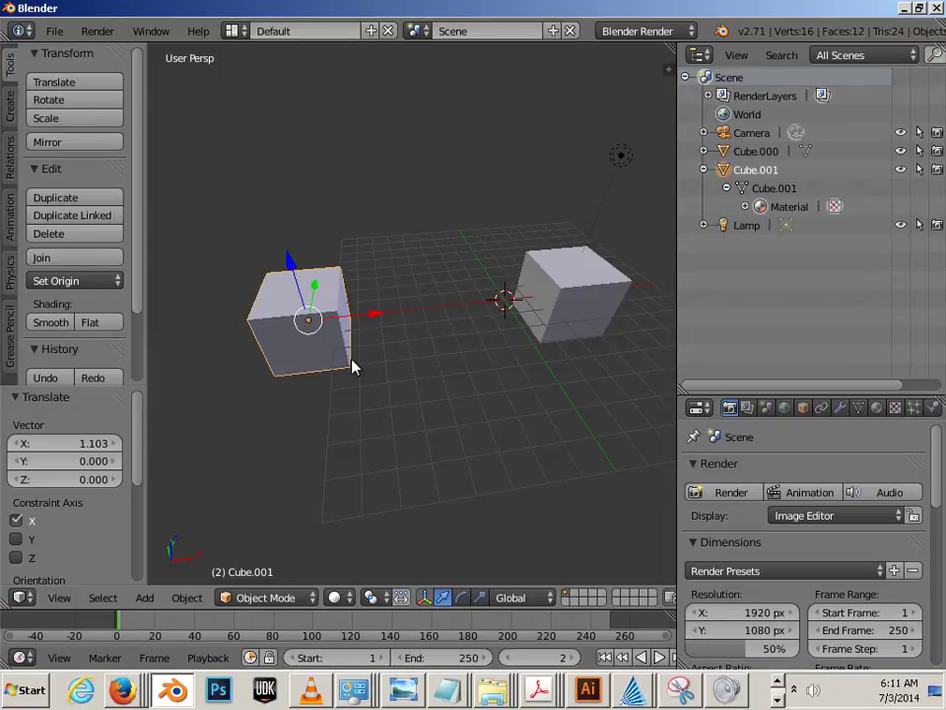
- Select the positive X cube, collapse Cube.001 in the outliner, and clear the selection
{"action": "right_click", "coordinate": [540, 321]}
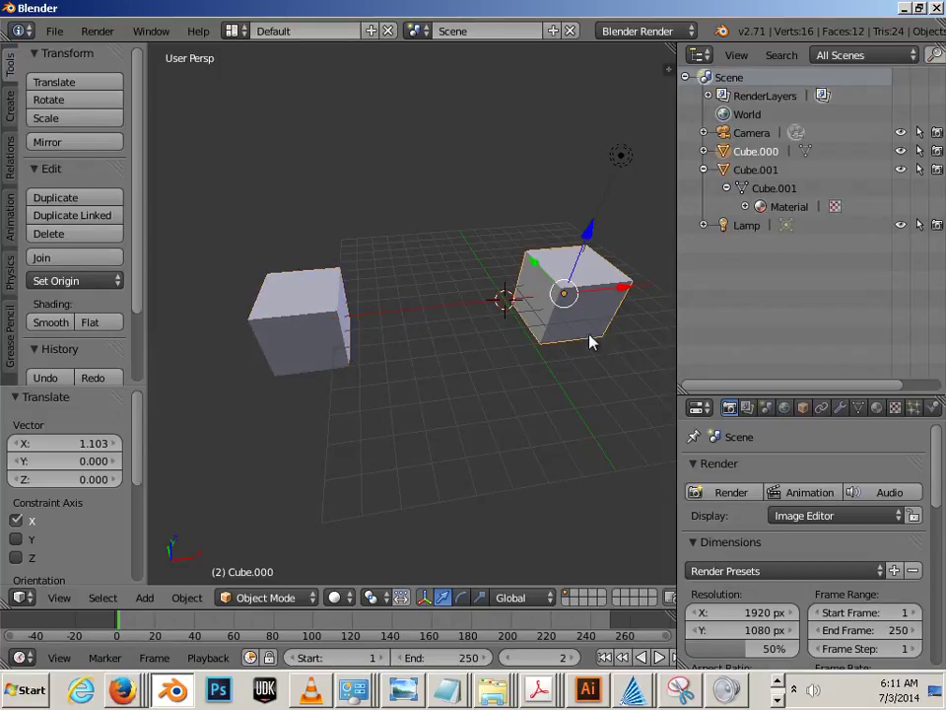
{"action": "middle_click_drag", "start_coordinate": [589, 342], "coordinate": [411, 399]}
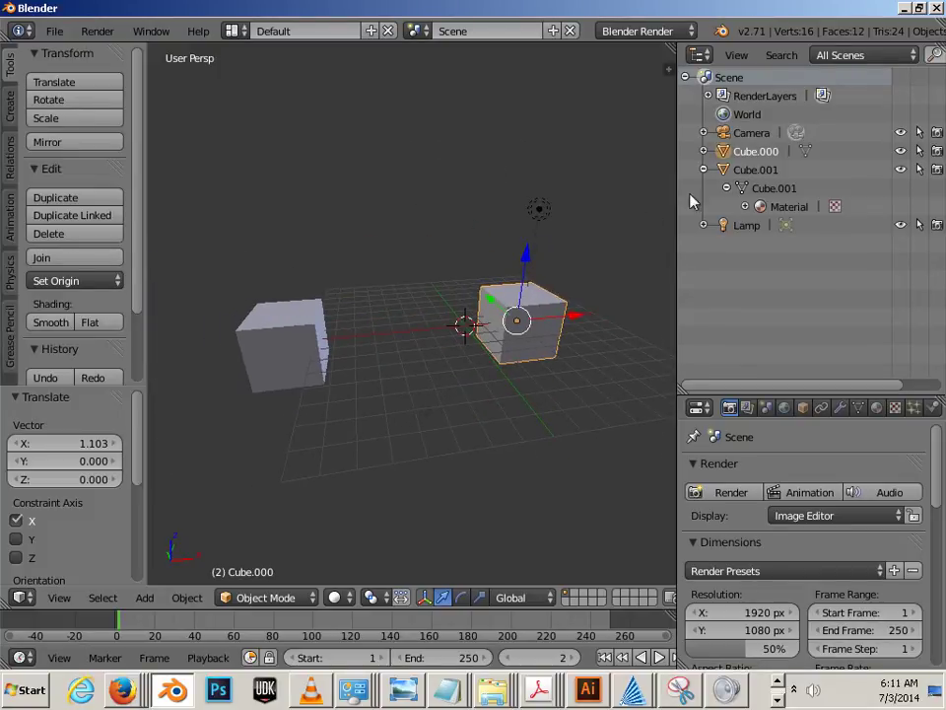
{"action": "left_click", "coordinate": [704, 169]}
{"action": "key", "text": "a"}
{"action": "middle_click_drag", "start_coordinate": [458, 390], "coordinate": [431, 405]}
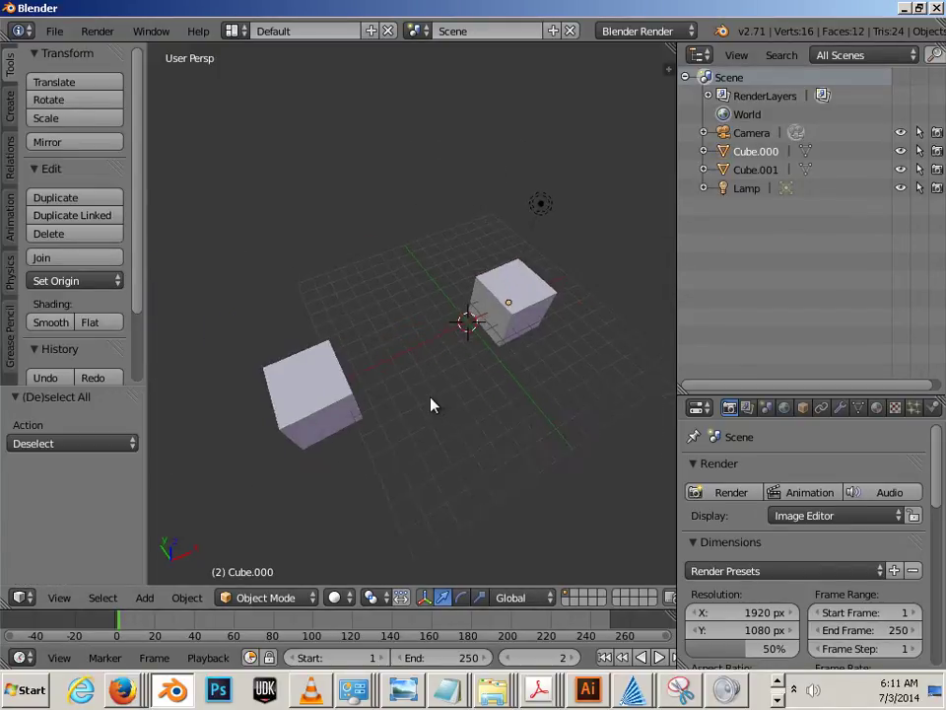
- Add a UV sphere and move it about -9.4 units along X to the cube on the negative X side
{"action": "scroll", "coordinate": [431, 405], "scroll_direction": "down", "scroll_amount": 2}
{"action": "left_click", "coordinate": [10, 103]}
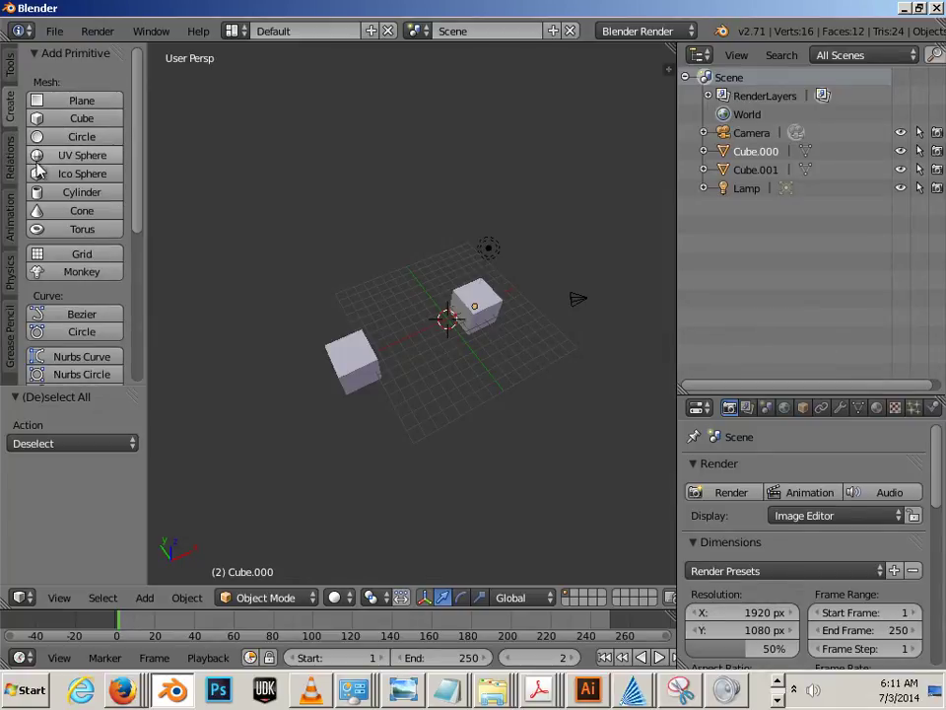
{"action": "left_click", "coordinate": [49, 155]}
{"action": "key", "text": "g"}
{"action": "key", "text": "x"}
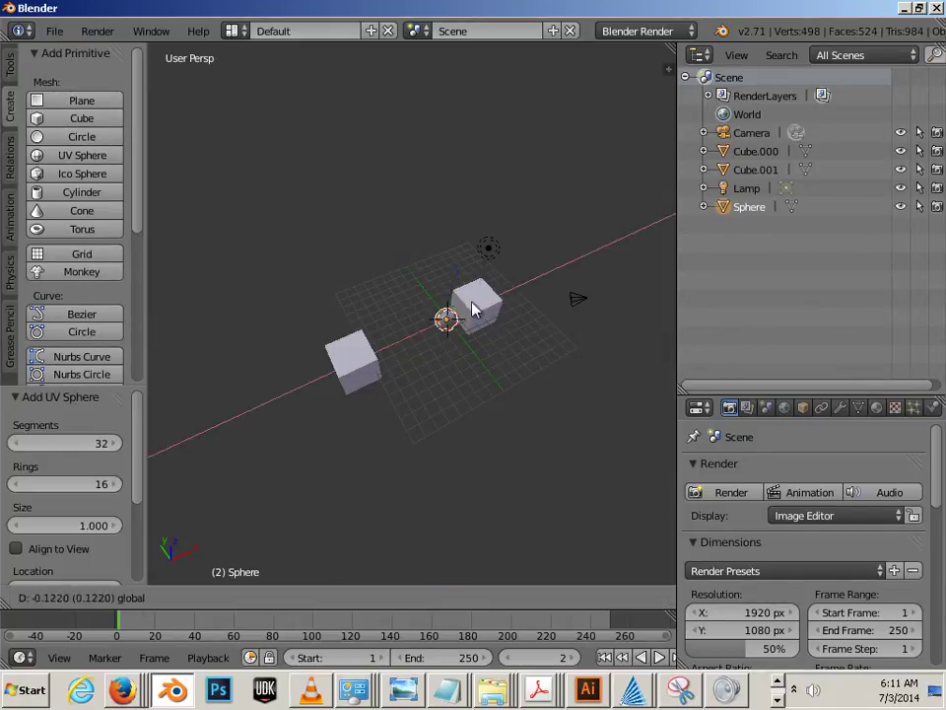
{"action": "left_click", "coordinate": [338, 321]}
- Raise the sphere along Z to the cube's top, adjust its position along X, and deselect it
{"action": "key", "text": "g"}
{"action": "key", "text": "z"}
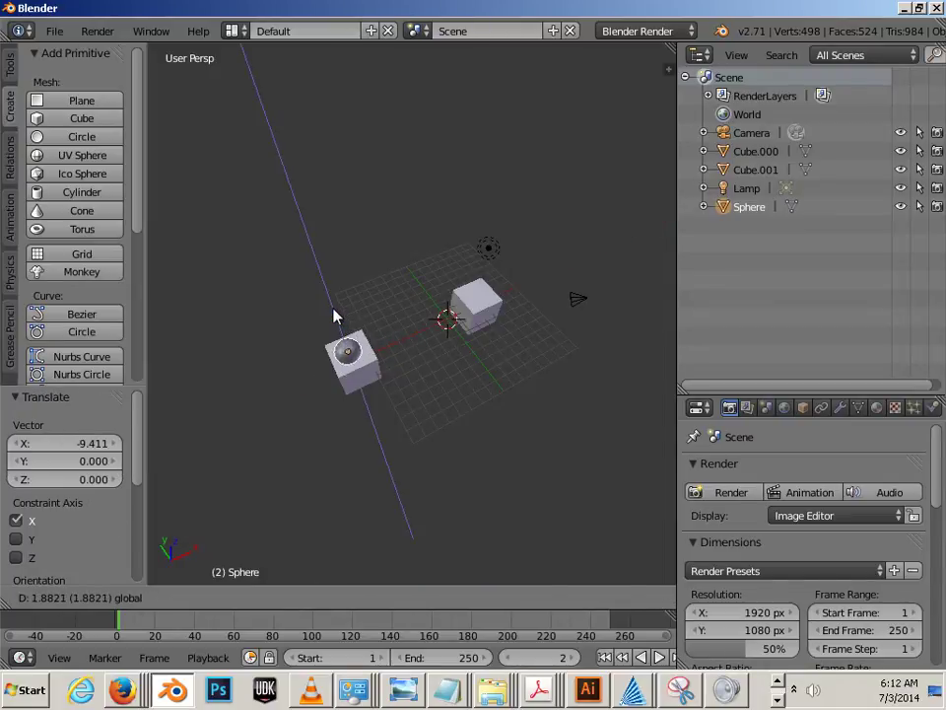
{"action": "left_click", "coordinate": [398, 338]}
{"action": "key", "text": "g"}
{"action": "key", "text": "x"}
{"action": "left_click", "coordinate": [356, 330]}
{"action": "key", "text": "a"}
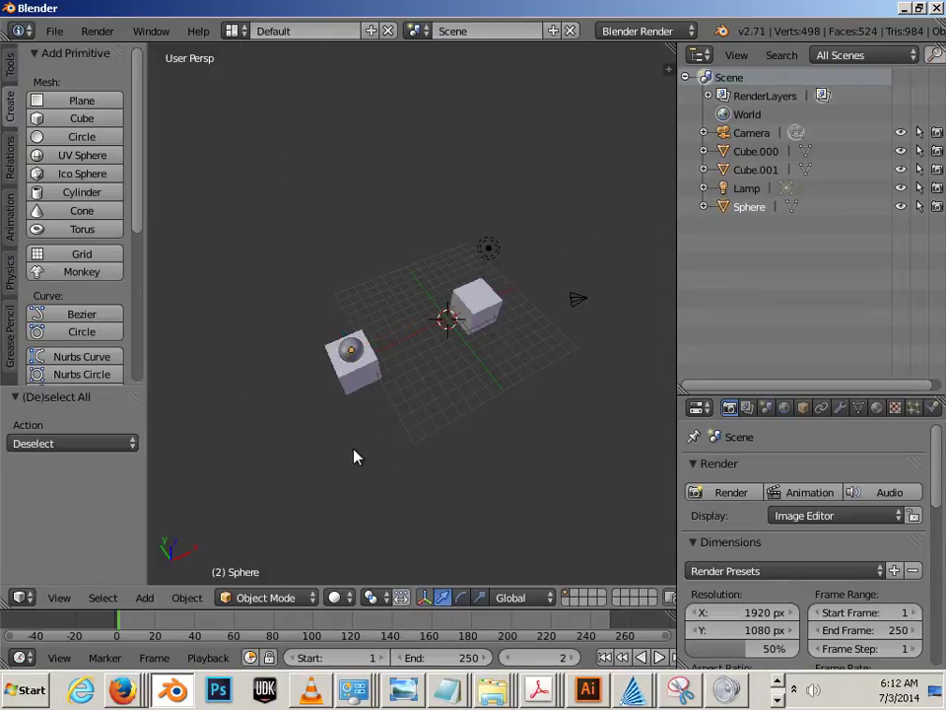
- Select the negative X cube, add the sphere as the active object, and join them into one object
{"action": "middle_click_drag", "start_coordinate": [354, 449], "coordinate": [471, 357]}
{"action": "scroll", "coordinate": [352, 392], "scroll_direction": "up", "scroll_amount": 5}
{"action": "right_click", "coordinate": [477, 343]}
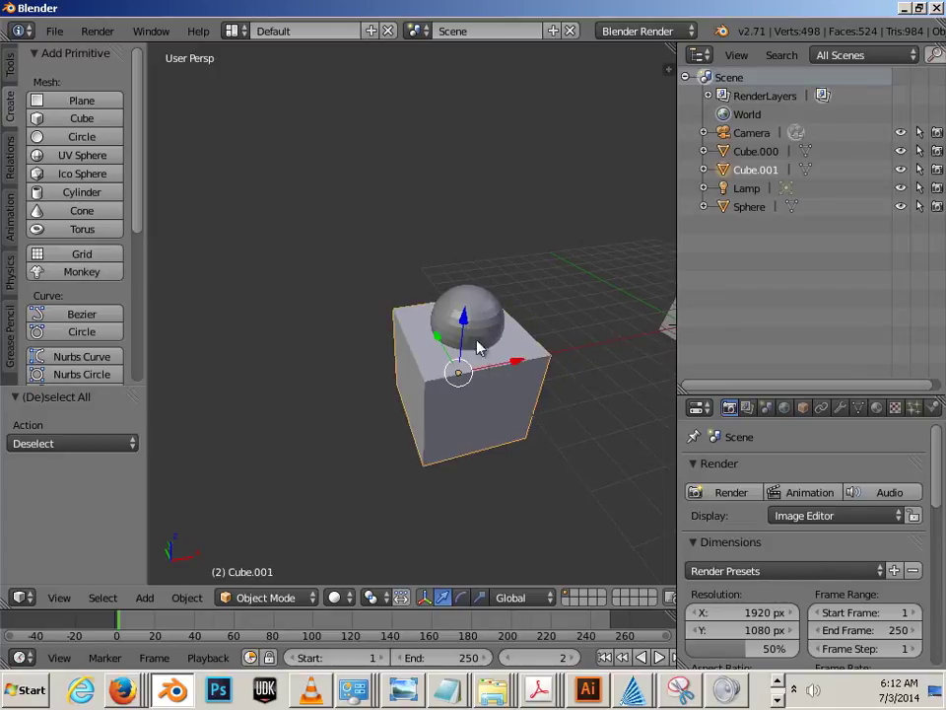
{"action": "right_click", "coordinate": [479, 347], "text": "shift"}
{"action": "left_click", "coordinate": [187, 597]}
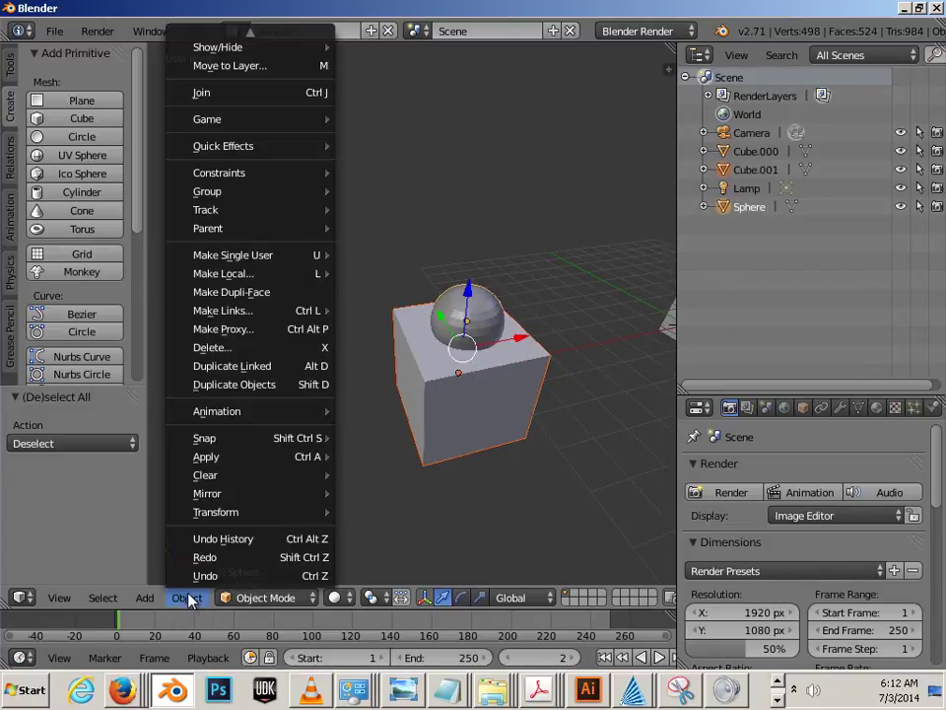
{"action": "left_click", "coordinate": [234, 96]}
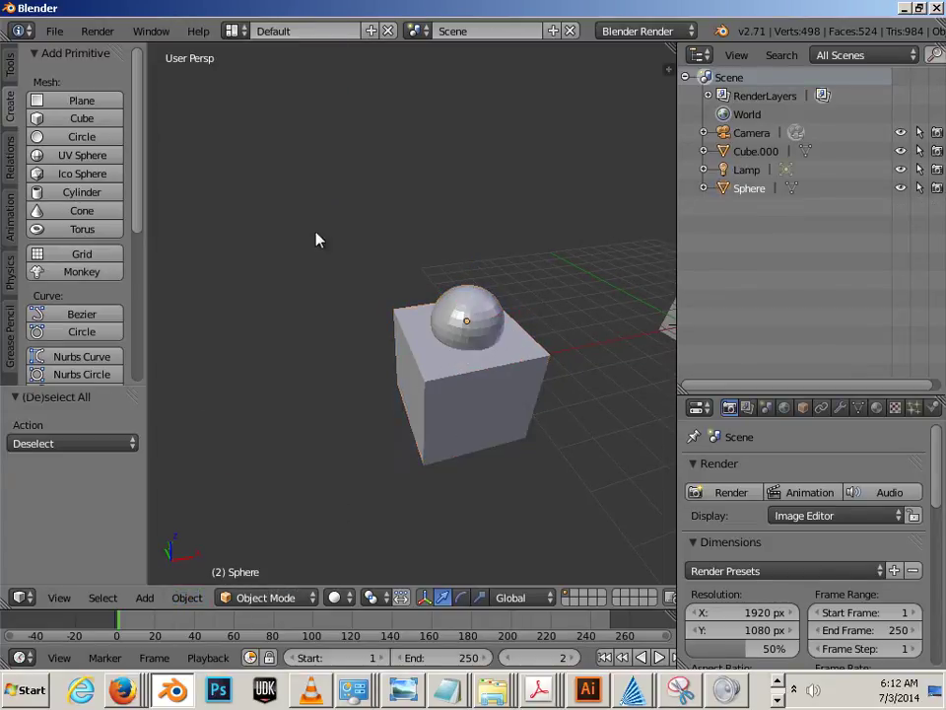
- Select the joined cube-and-sphere object, move it along X by about 14.7 units and then farther, and clear the selection
{"action": "right_click", "coordinate": [450, 441]}
{"action": "key", "text": "KP_Decimal"}
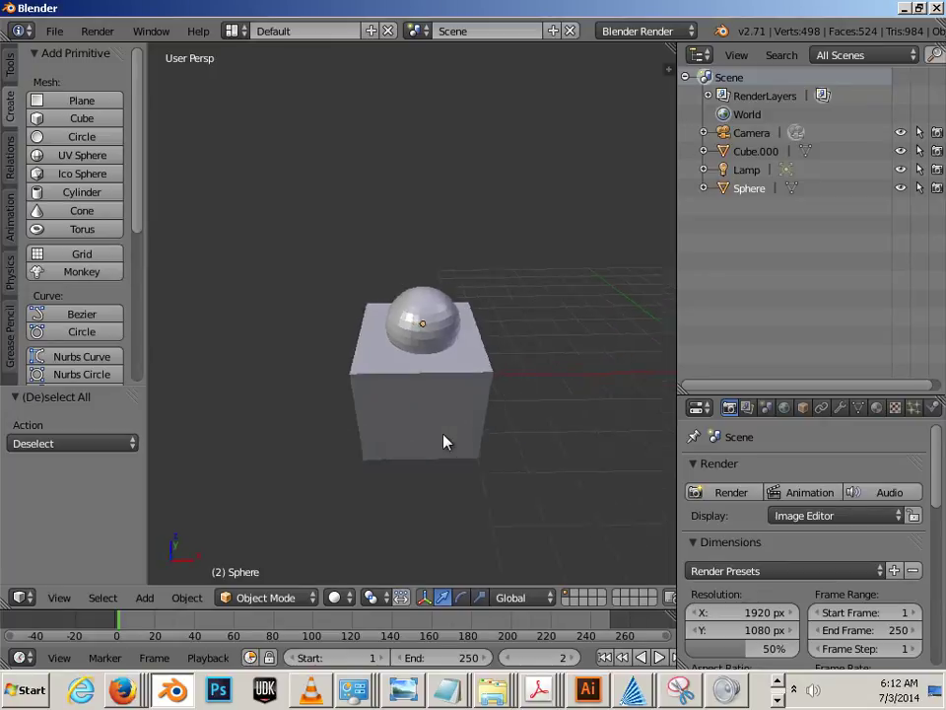
{"action": "scroll", "coordinate": [505, 450], "scroll_direction": "down", "scroll_amount": 5}
{"action": "left_click_drag", "start_coordinate": [482, 320], "coordinate": [680, 322]}
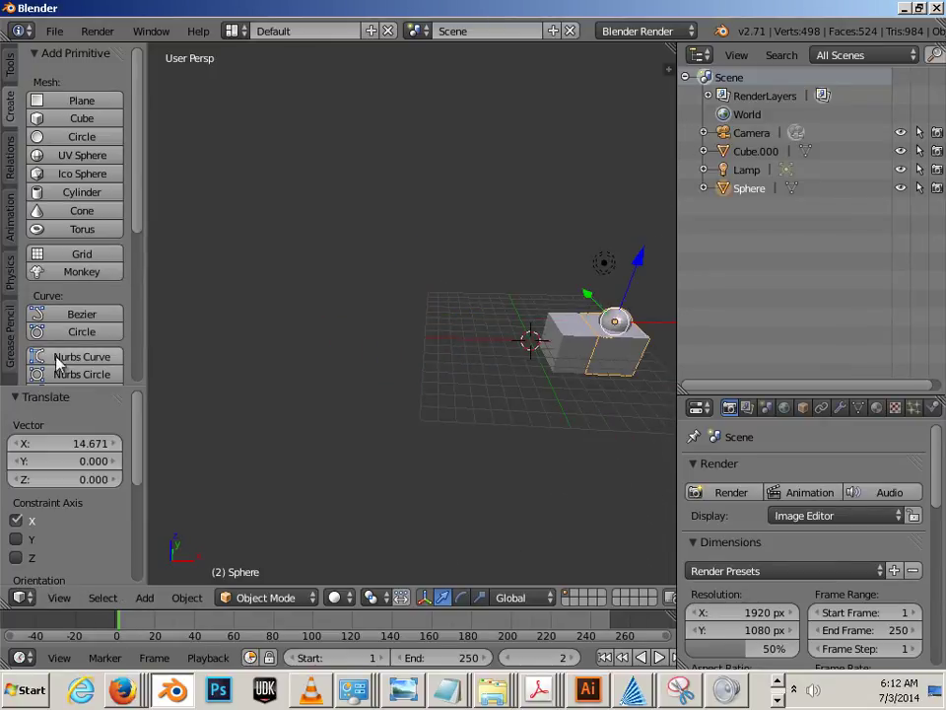
{"action": "middle_click_drag", "start_coordinate": [431, 399], "coordinate": [316, 310]}
{"action": "left_click_drag", "start_coordinate": [316, 310], "coordinate": [522, 339]}
{"action": "key", "text": "a"}
- In Edit Mode, select only the sphere's linked geometry, separate it by Selection, and return to Object Mode with nothing selected
{"action": "middle_click_drag", "start_coordinate": [493, 420], "coordinate": [400, 448]}
{"action": "key", "text": "a"}
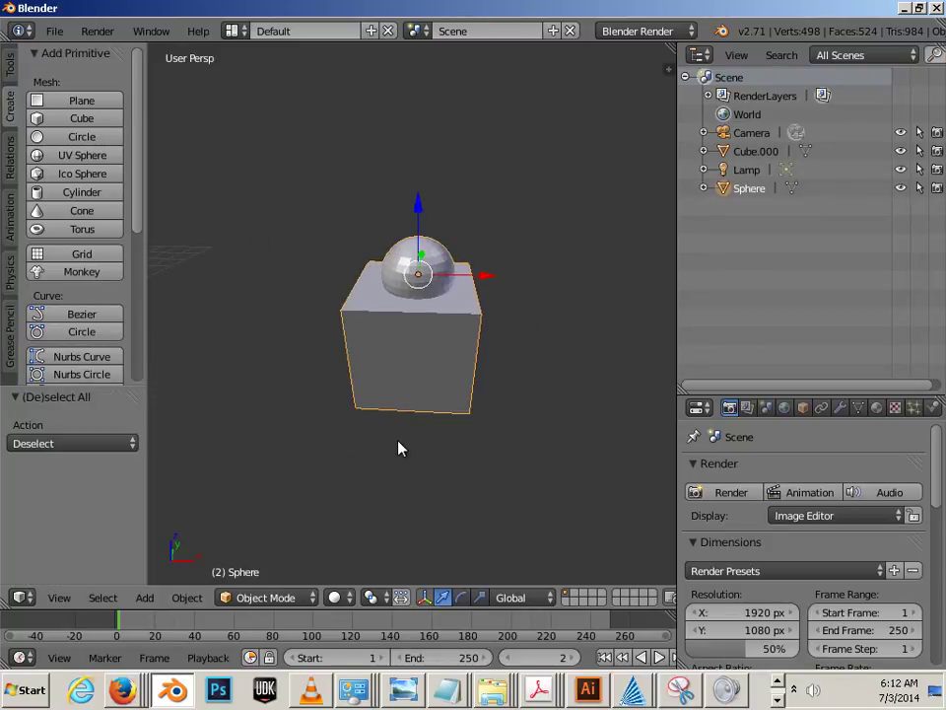
{"action": "key", "text": "Tab"}
{"action": "key", "text": "a"}
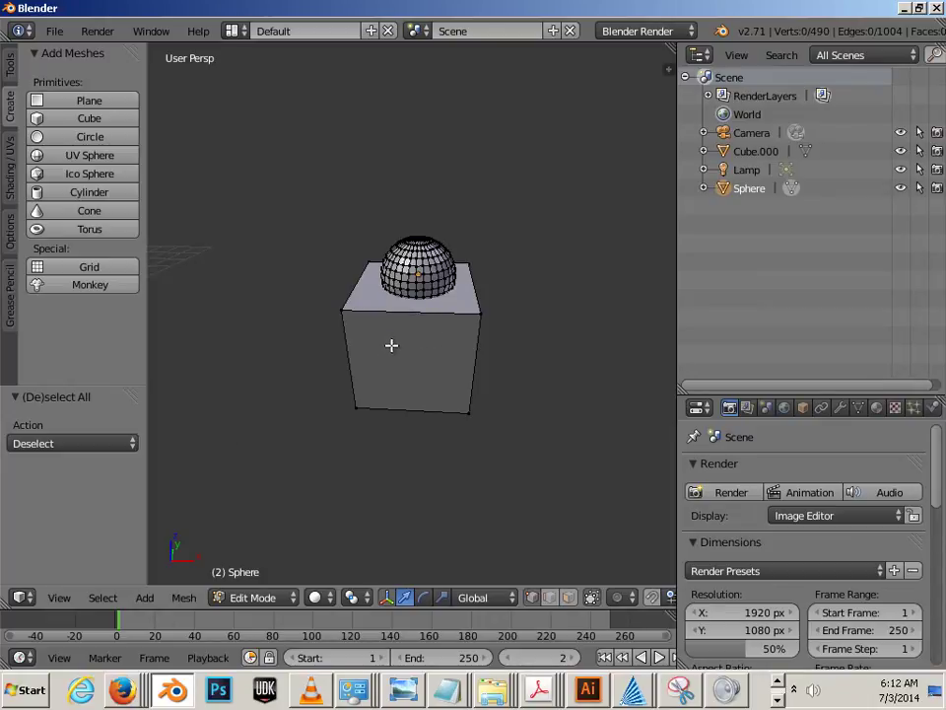
{"action": "right_click", "coordinate": [439, 266]}
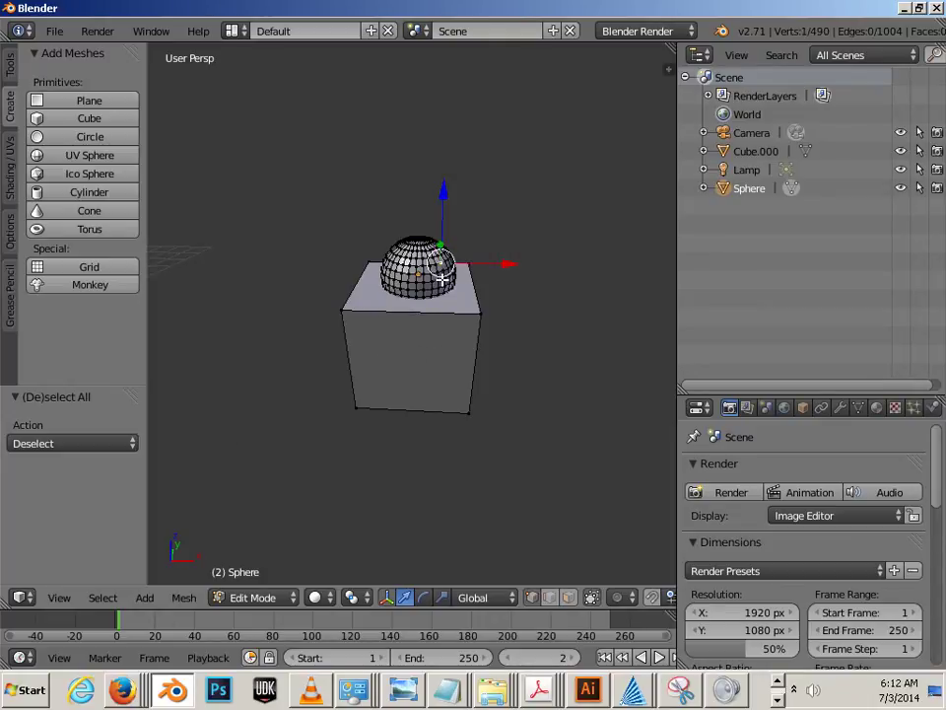
{"action": "key", "text": "l"}
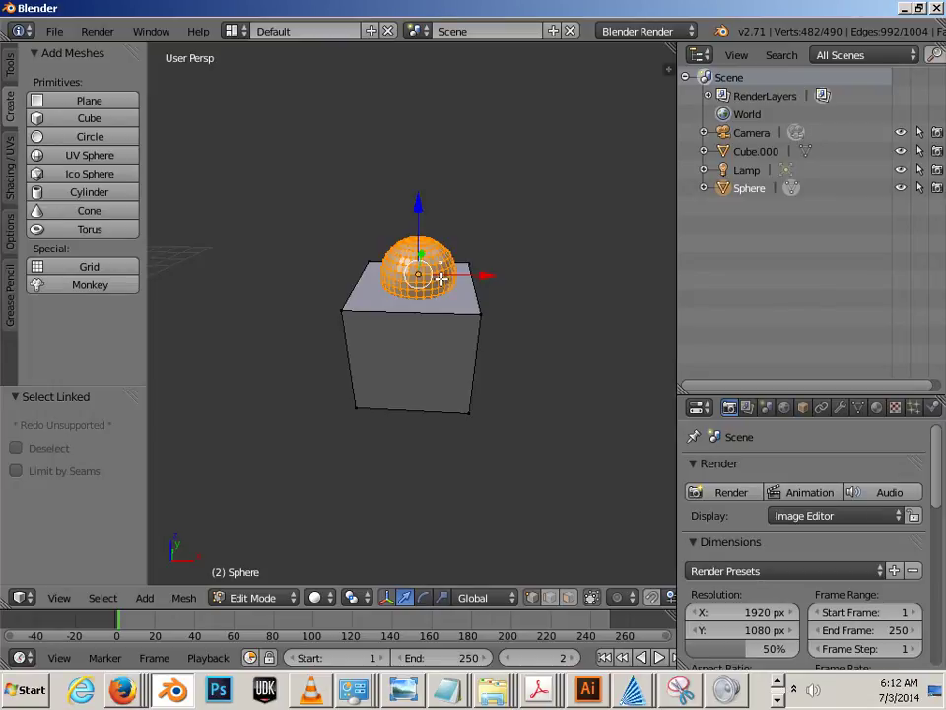
{"action": "key", "text": "p"}
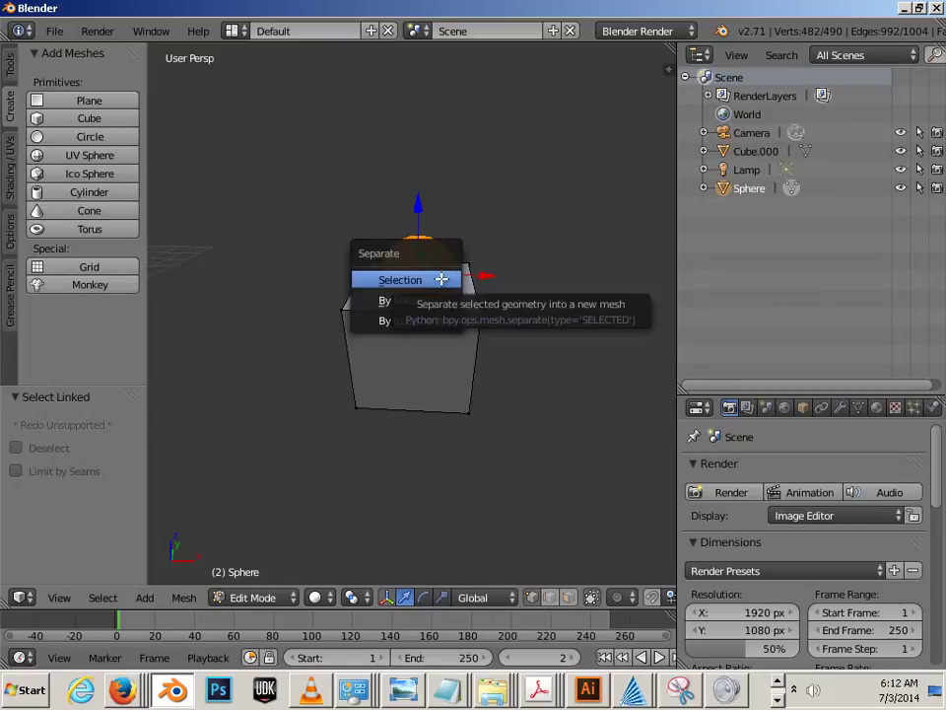
{"action": "left_click", "coordinate": [442, 278]}
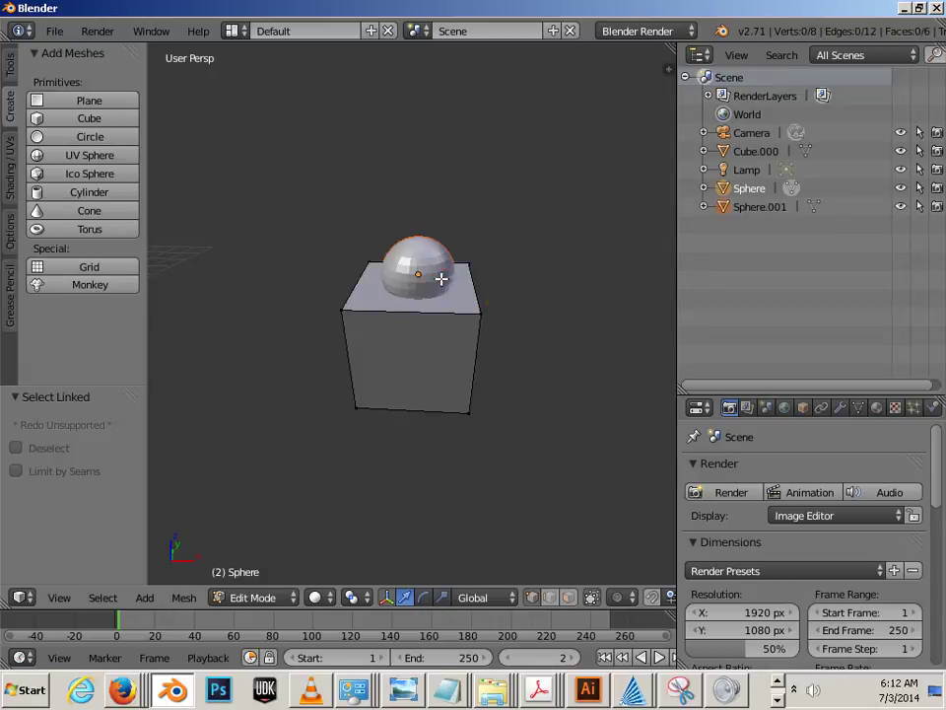
{"action": "key", "text": "Tab"}
{"action": "key", "text": "a"}
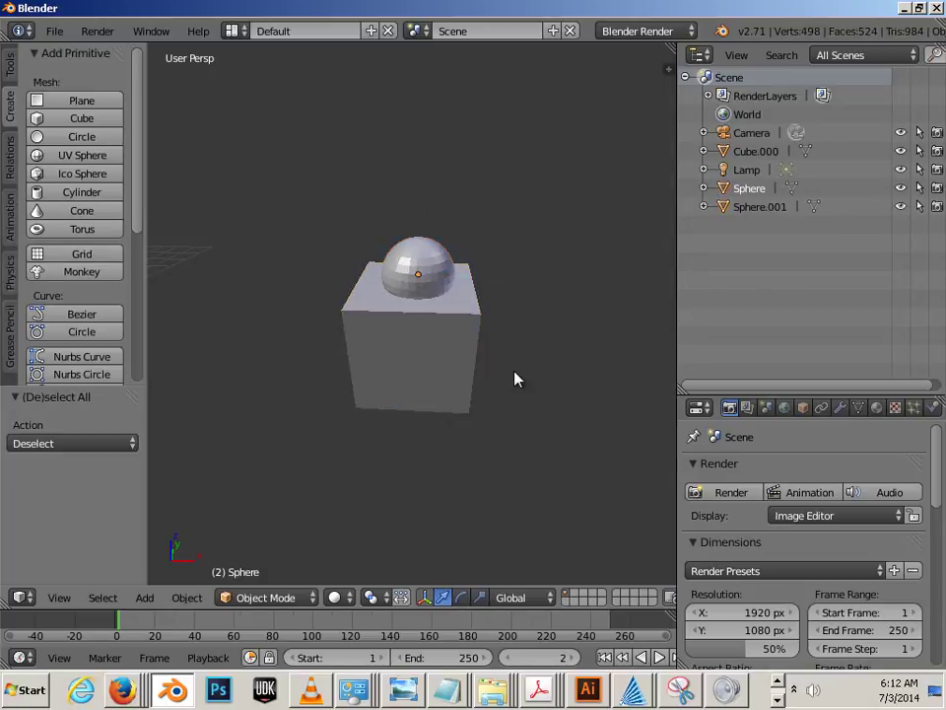
- Move the separated cube about -3.25 units along Z and raise the sphere about 1.04 units along Z
{"action": "right_click", "coordinate": [483, 370]}
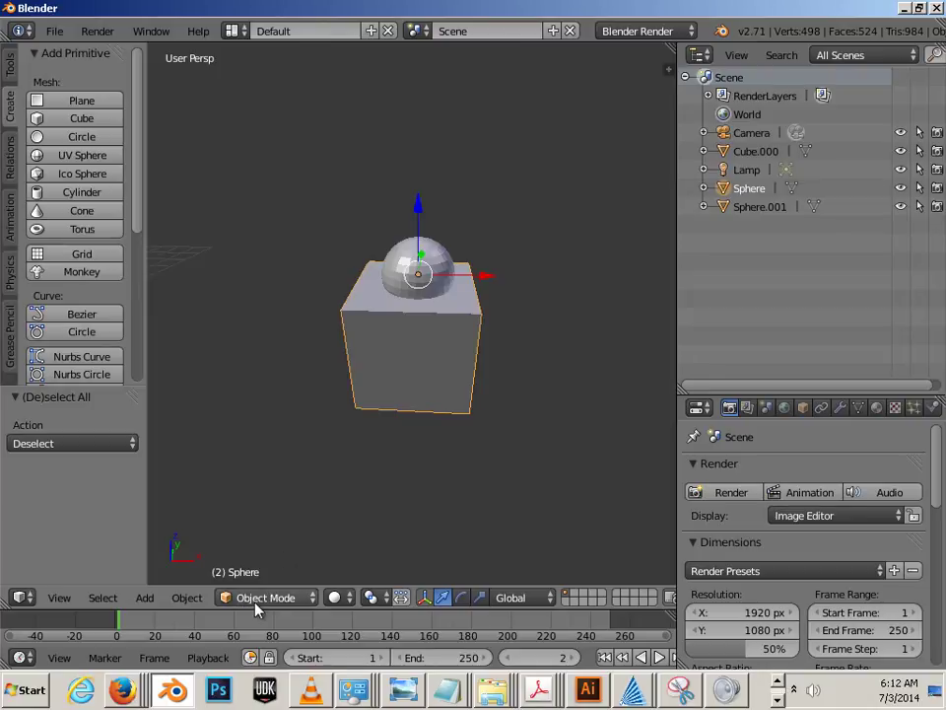
{"action": "key", "text": "g"}
{"action": "key", "text": "z"}
{"action": "left_click", "coordinate": [455, 290]}
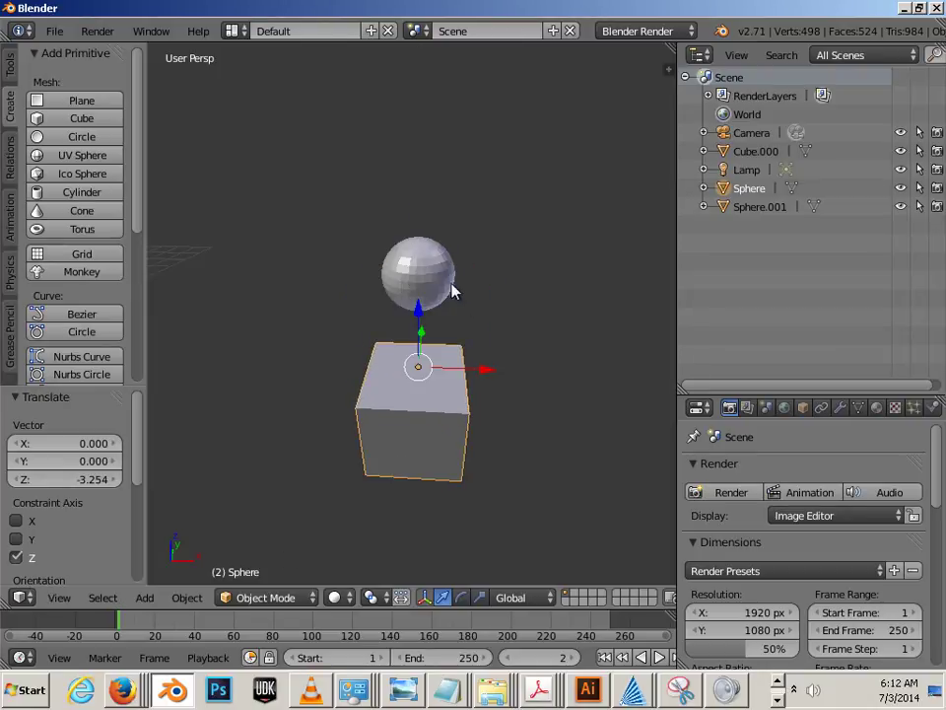
{"action": "right_click", "coordinate": [429, 268]}
{"action": "key", "text": "g"}
{"action": "key", "text": "z"}
{"action": "left_click", "coordinate": [421, 160]}
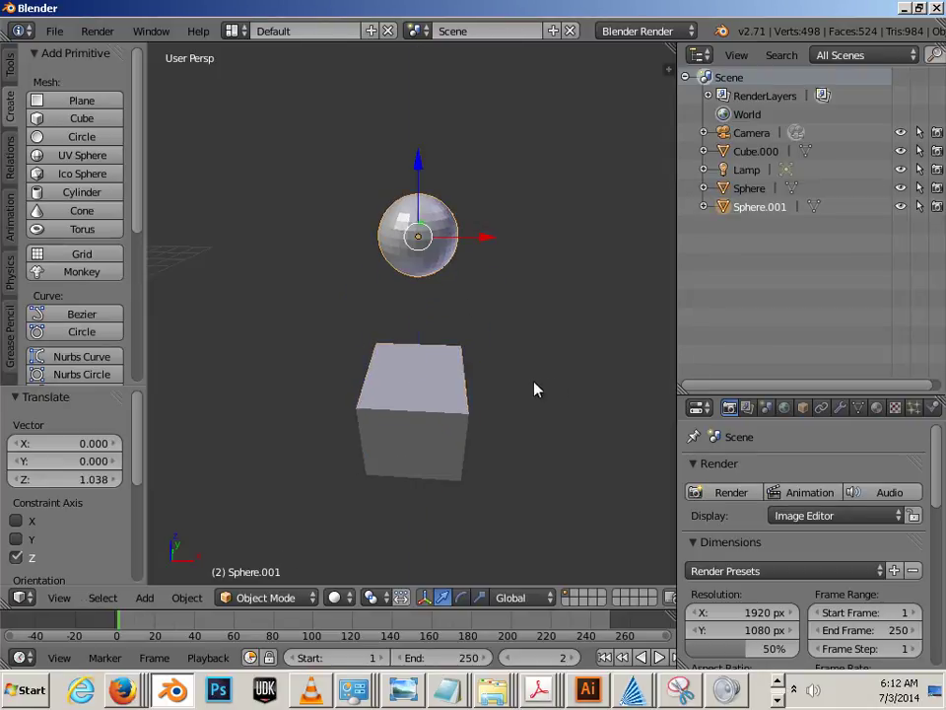
- Select the cube below the sphere and set its origin with Origin to Geometry
{"action": "right_click", "coordinate": [445, 436]}
{"action": "middle_click_drag", "start_coordinate": [503, 529], "coordinate": [483, 443]}
{"action": "left_click", "coordinate": [186, 597]}
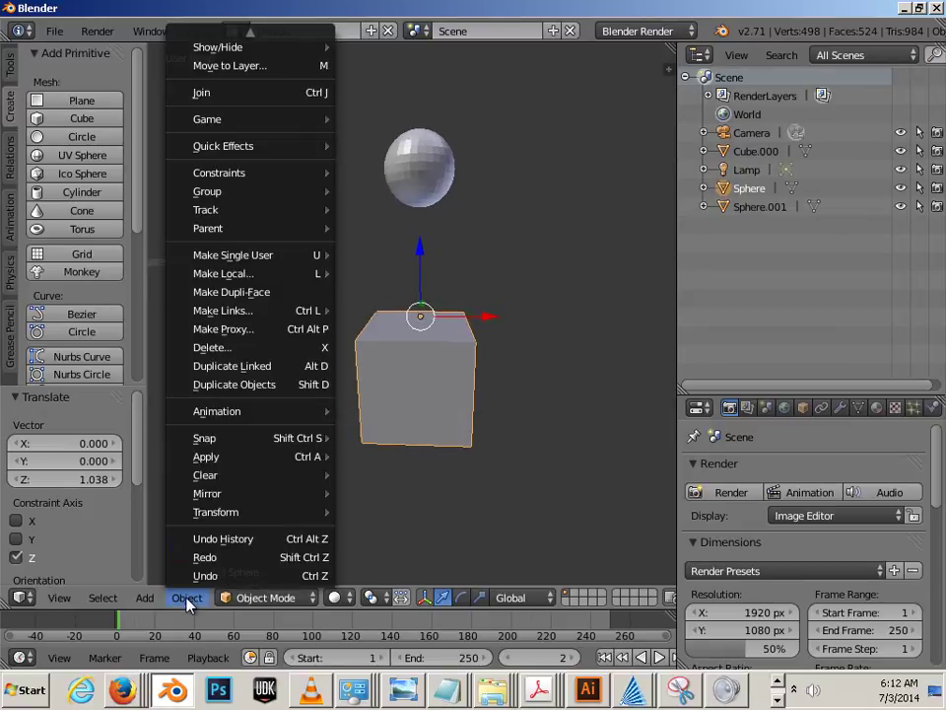
{"action": "mouse_move", "coordinate": [219, 513]}
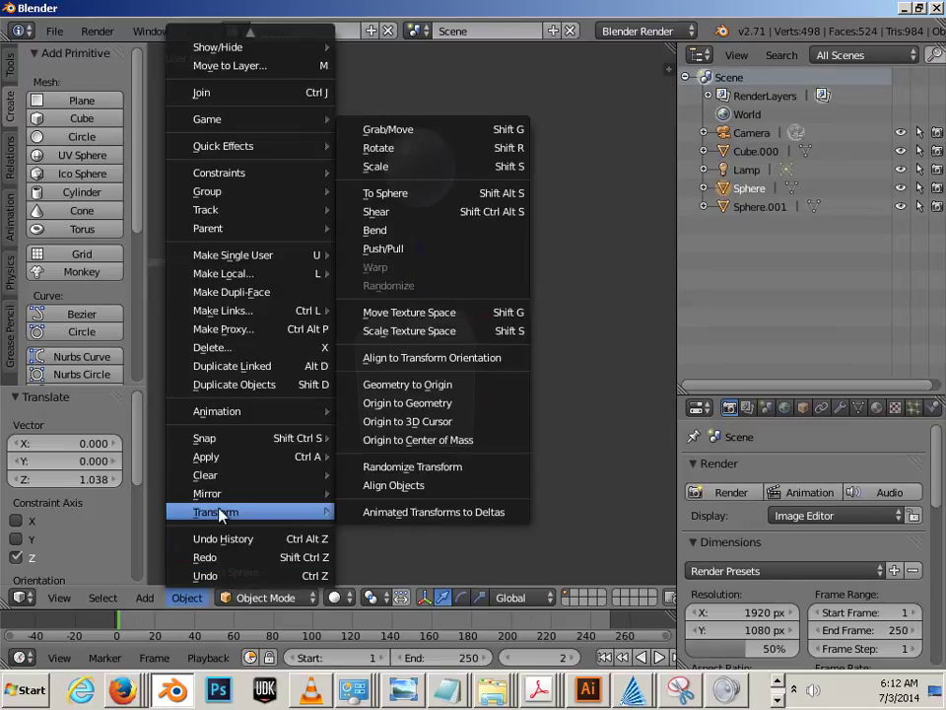
{"action": "left_click", "coordinate": [424, 408]}
{"action": "scroll", "coordinate": [380, 439], "scroll_direction": "down", "scroll_amount": 8}
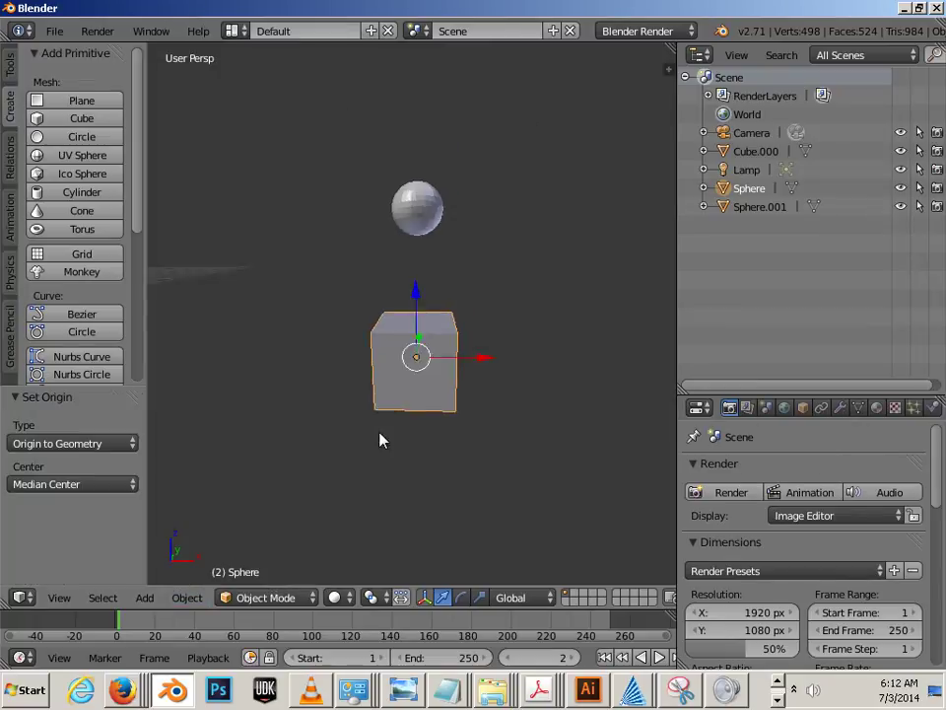
- Box-select all objects in the scene, including the meshes, camera, and lamp
{"action": "key", "text": "Home"}
{"action": "key", "text": "b"}
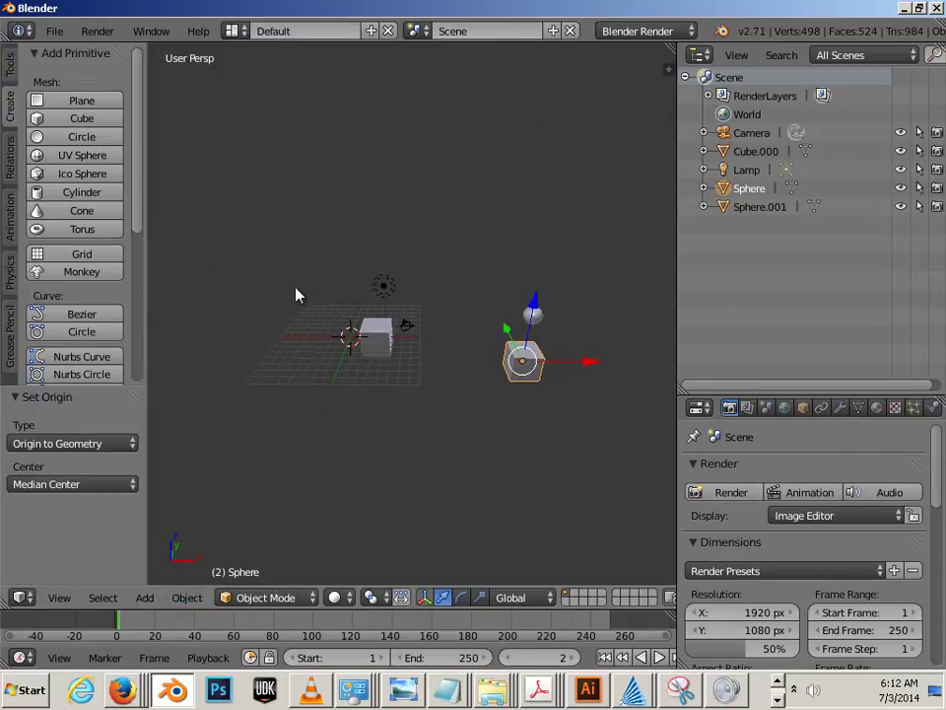
{"action": "left_click_drag", "start_coordinate": [294, 264], "coordinate": [576, 480]}
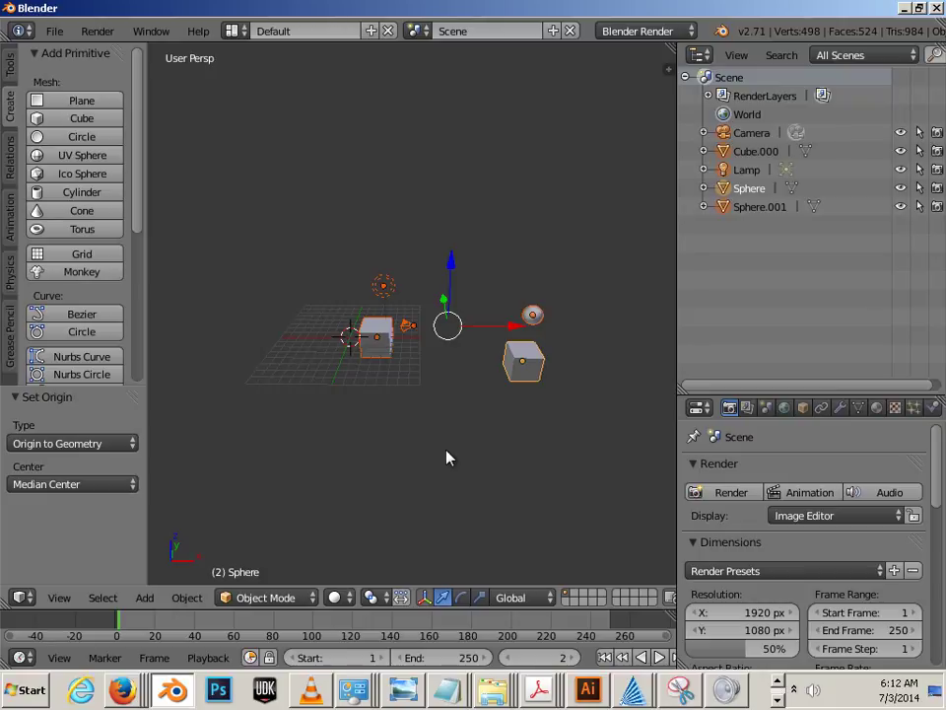